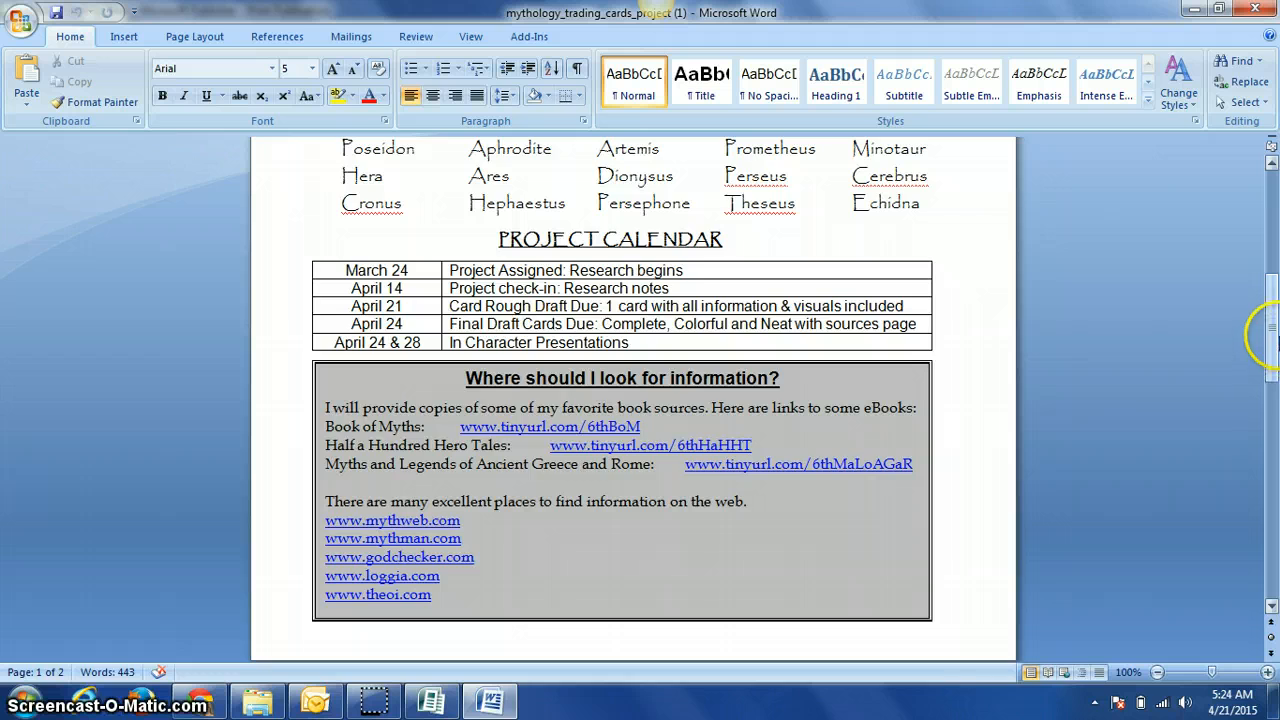
Step: Examine the requirements in the "List of Resources: MLA Format!" box on the project handout's second page
left_click_drag(1275, 345, 1275, 543)
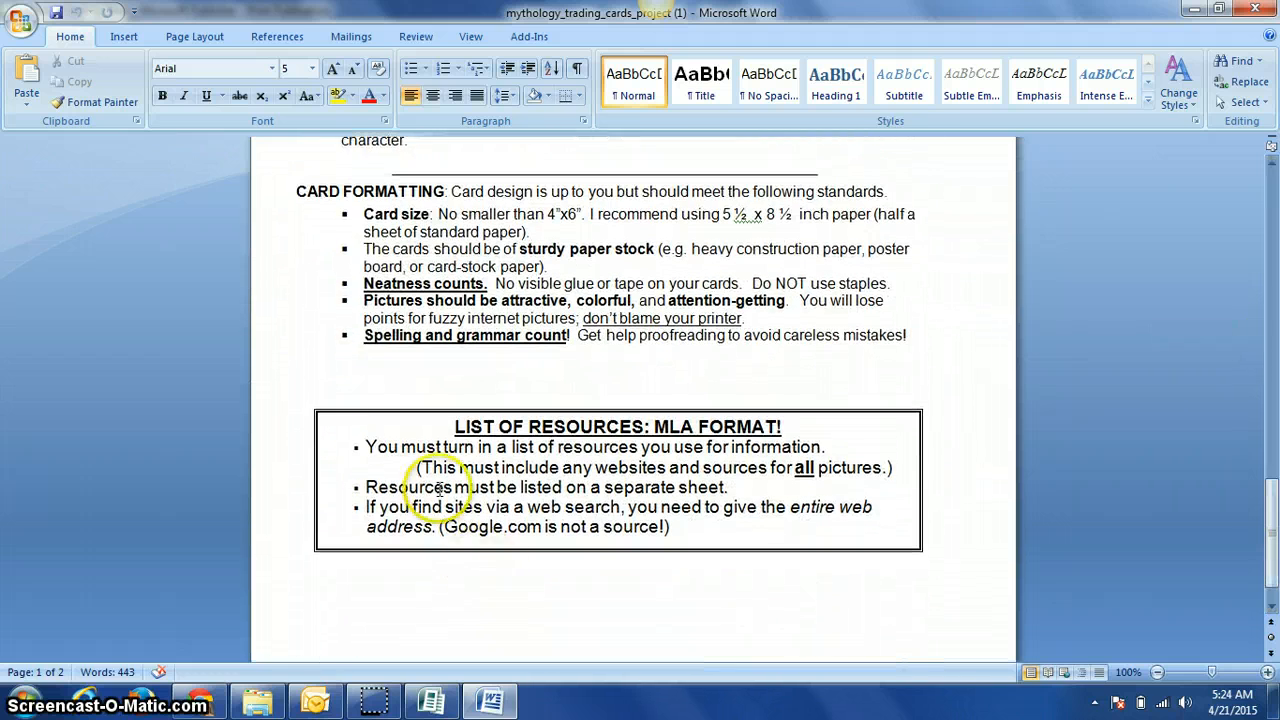
left_click_drag(343, 430, 686, 543)
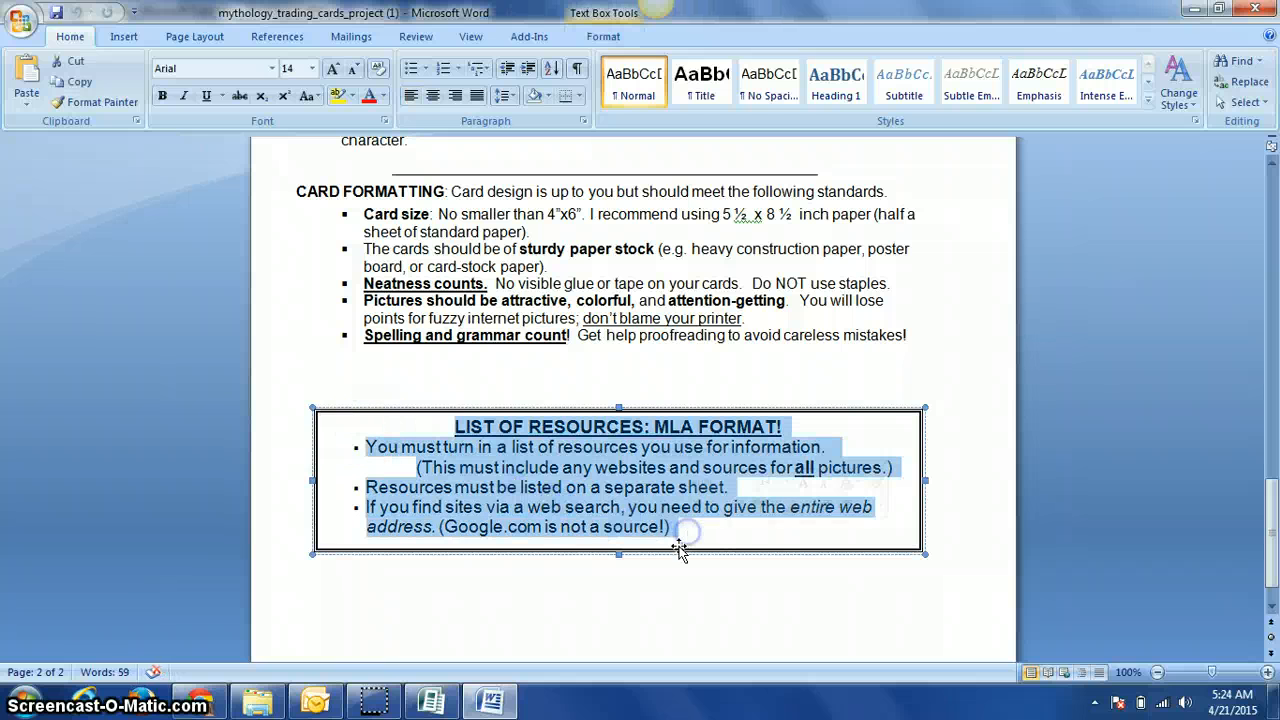
left_click(642, 603)
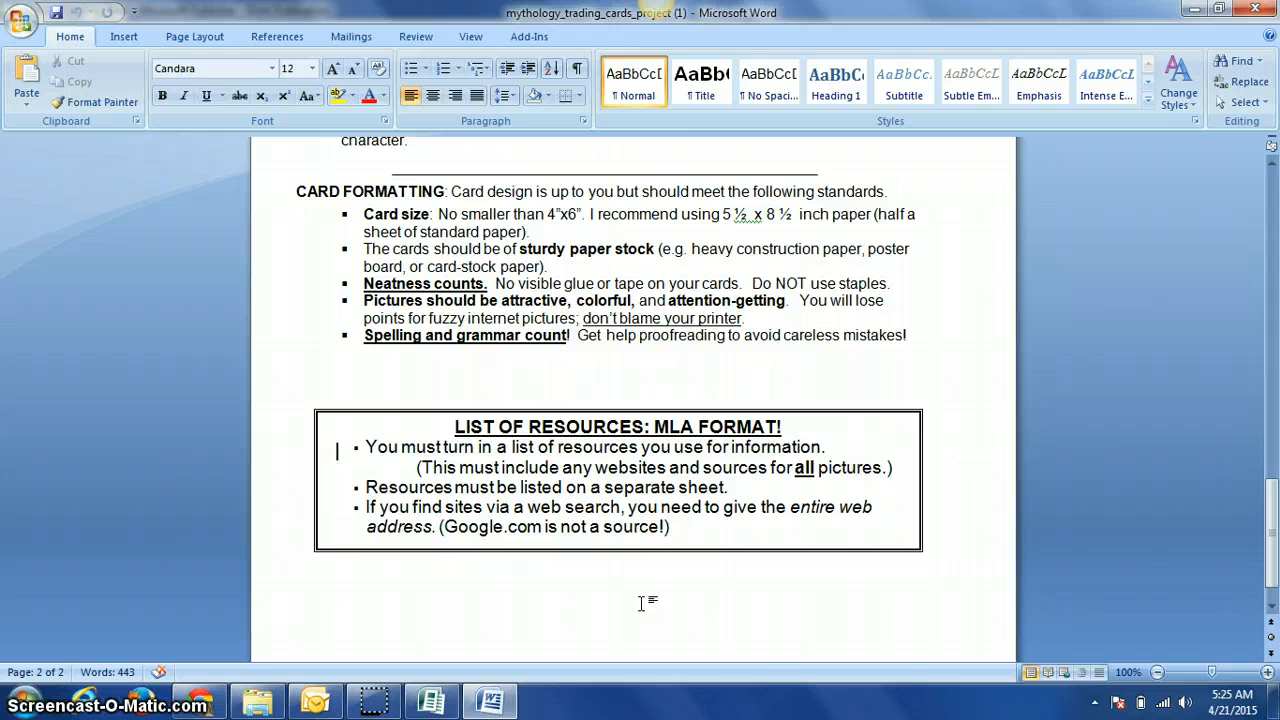
left_click(197, 703)
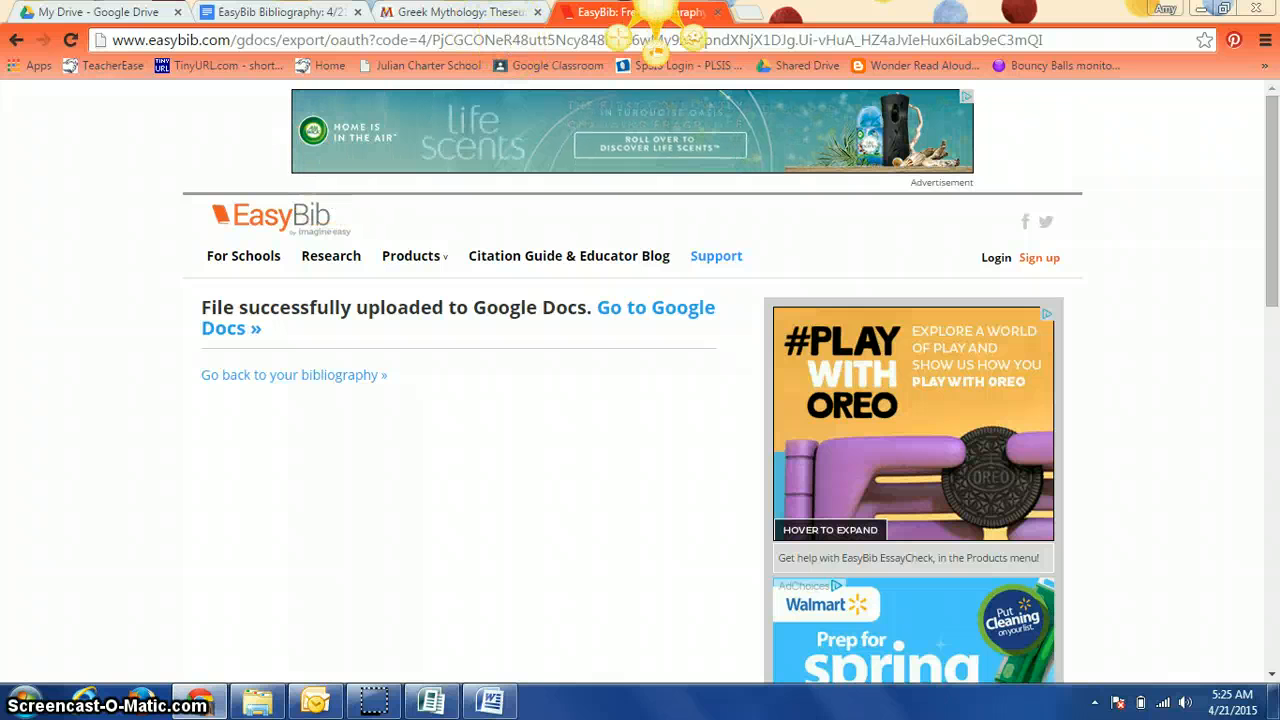
left_click(266, 38)
type("w")
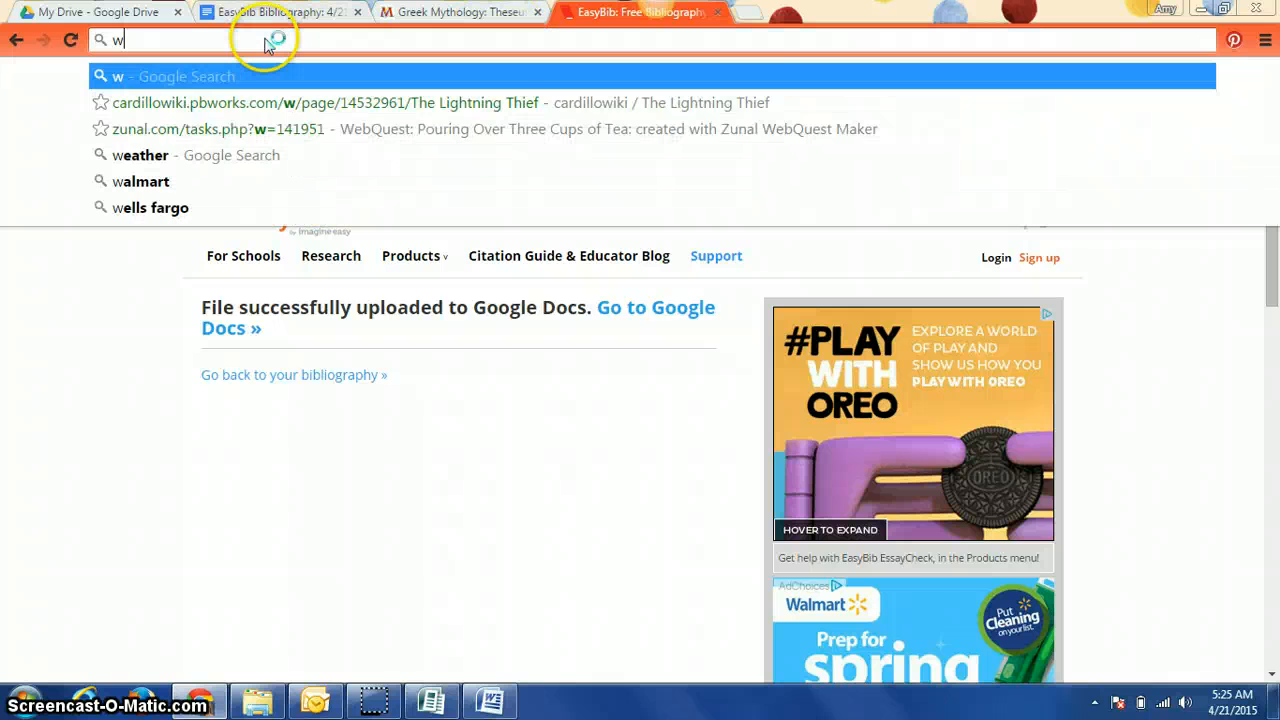
type("ww.eas")
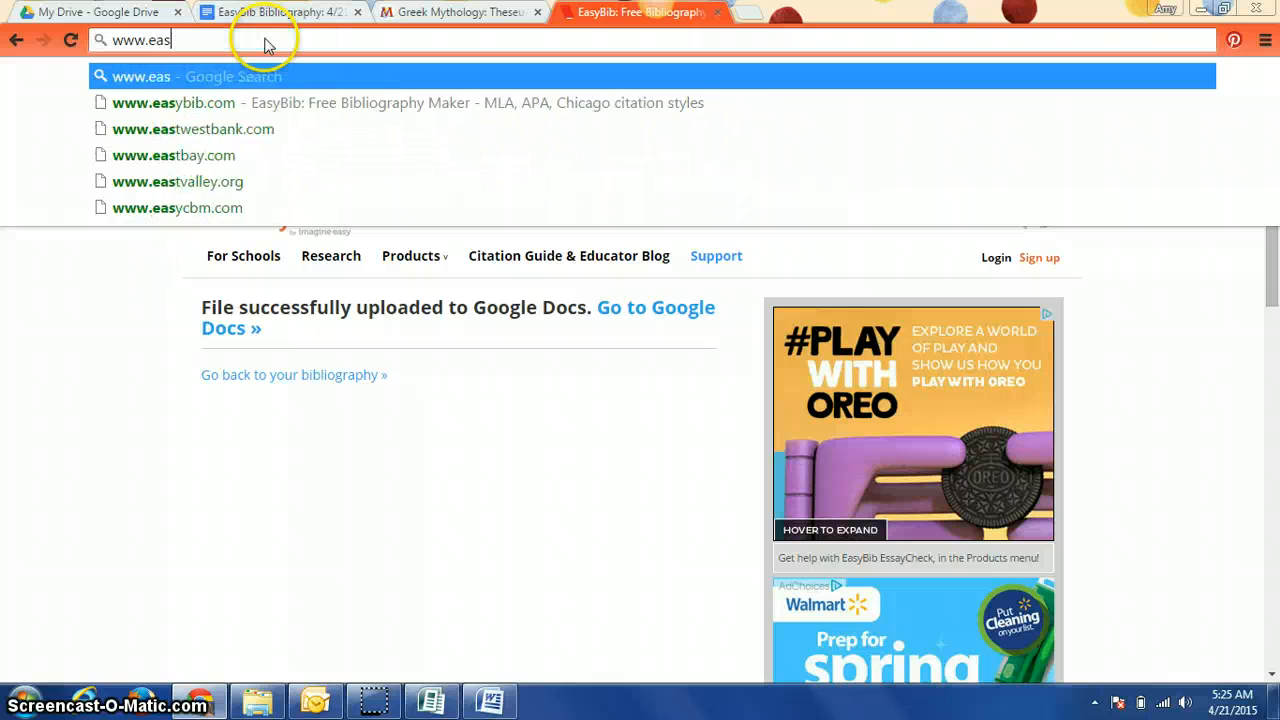
type("ybib.")
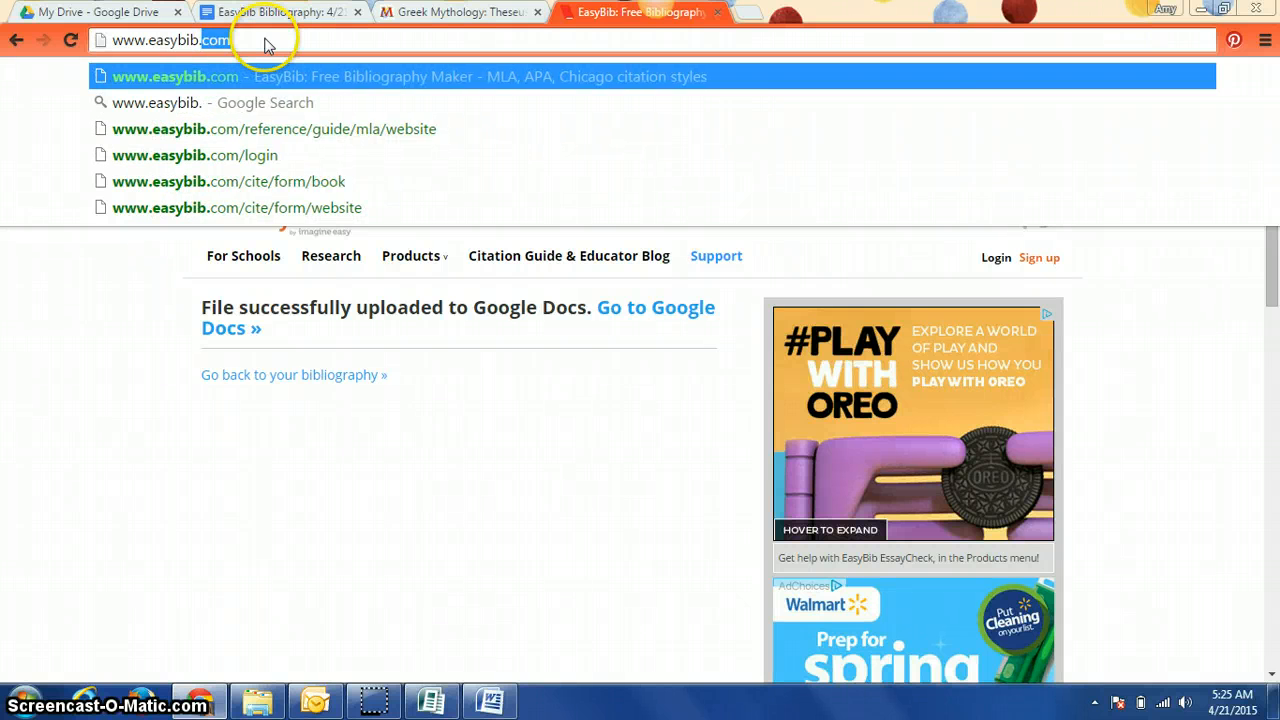
type("com")
key("Return")
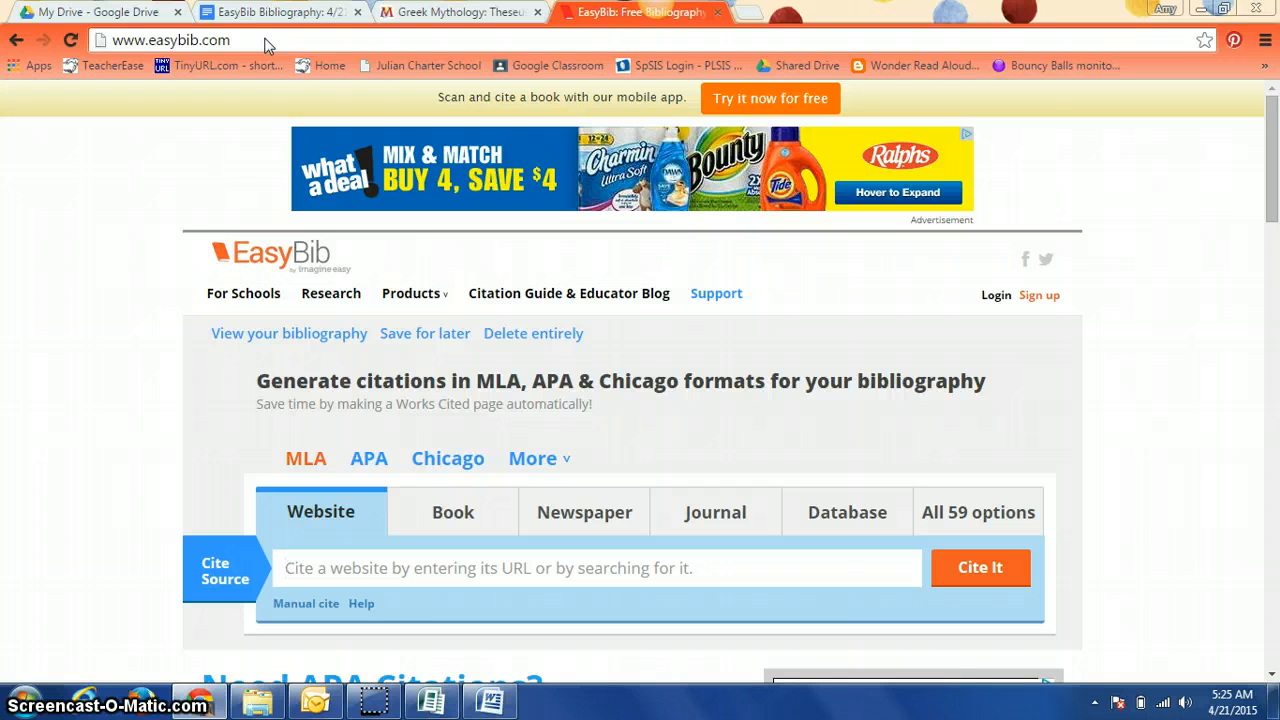
mouse_move(1270, 166)
left_mouse_down()
mouse_move(1275, 193)
mouse_move(1276, 169)
left_mouse_up()
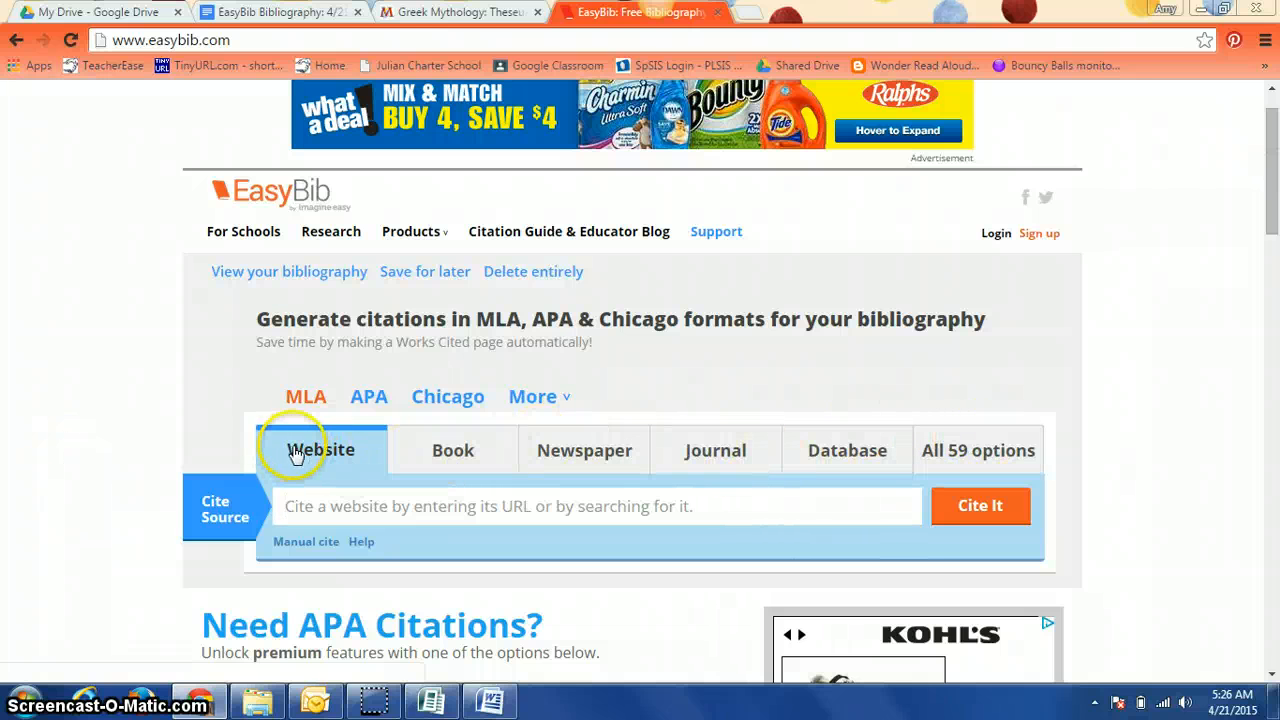
left_click(432, 456)
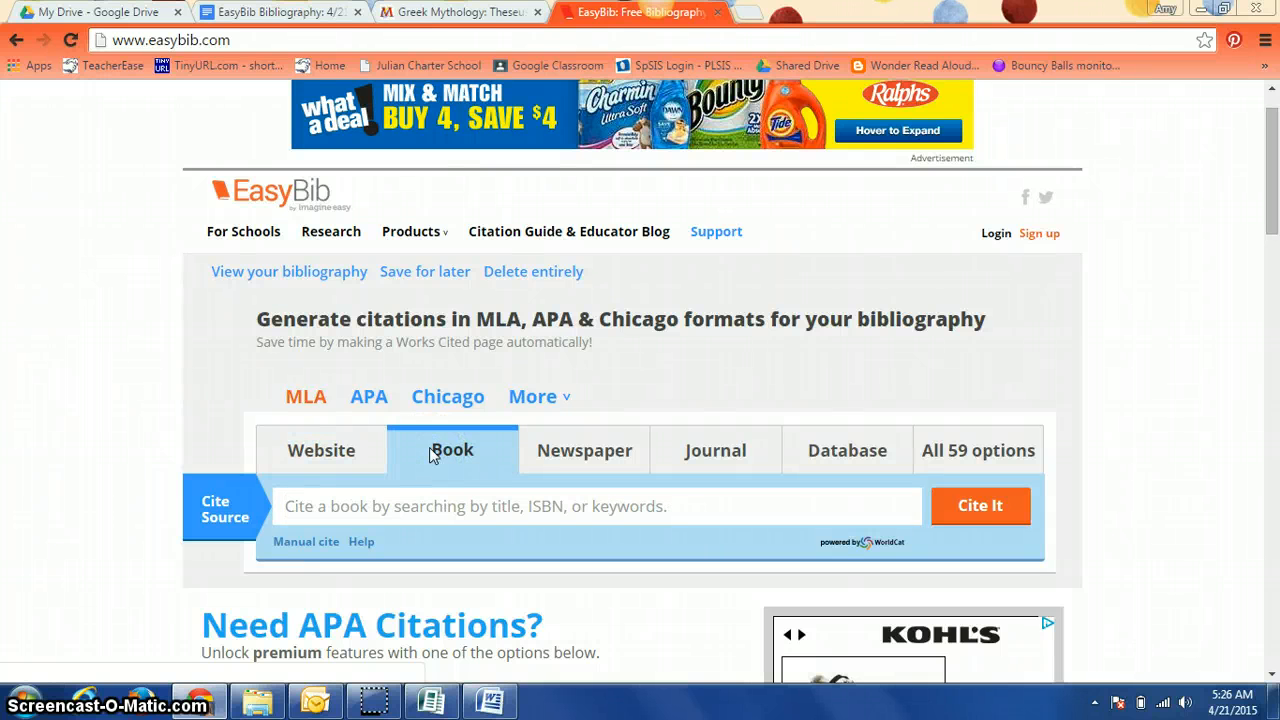
left_click(391, 508)
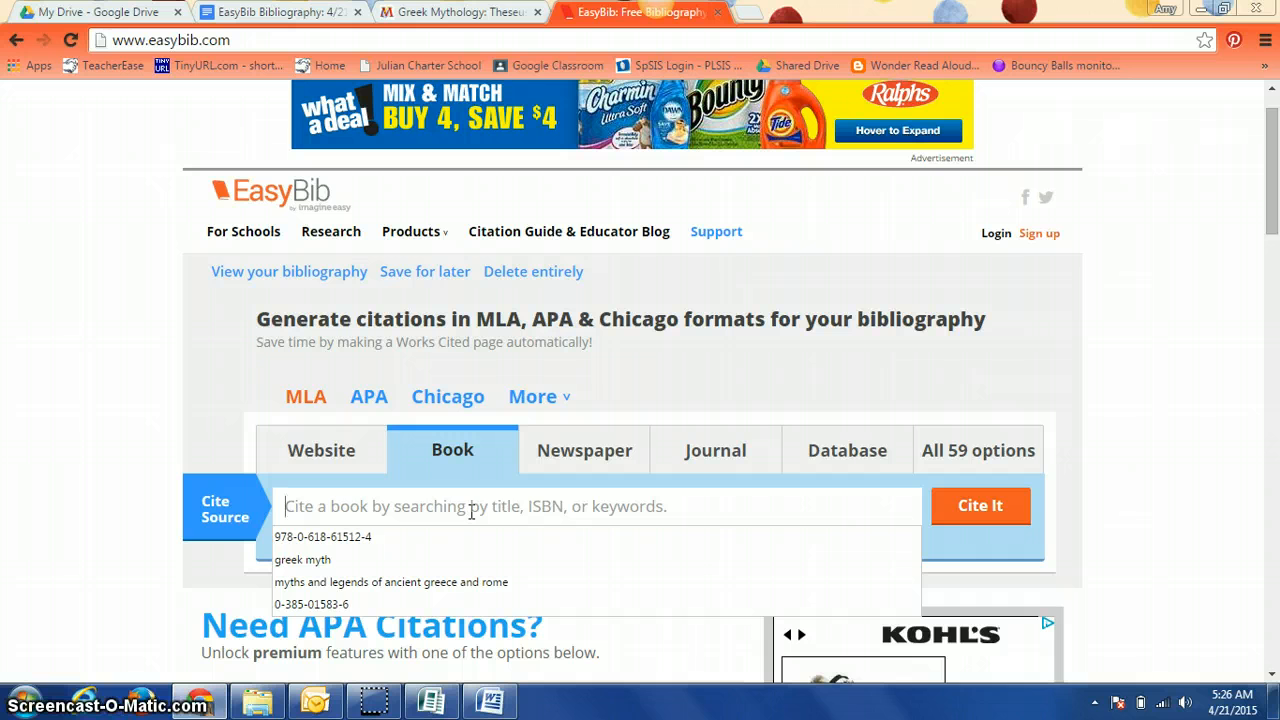
left_click(330, 540)
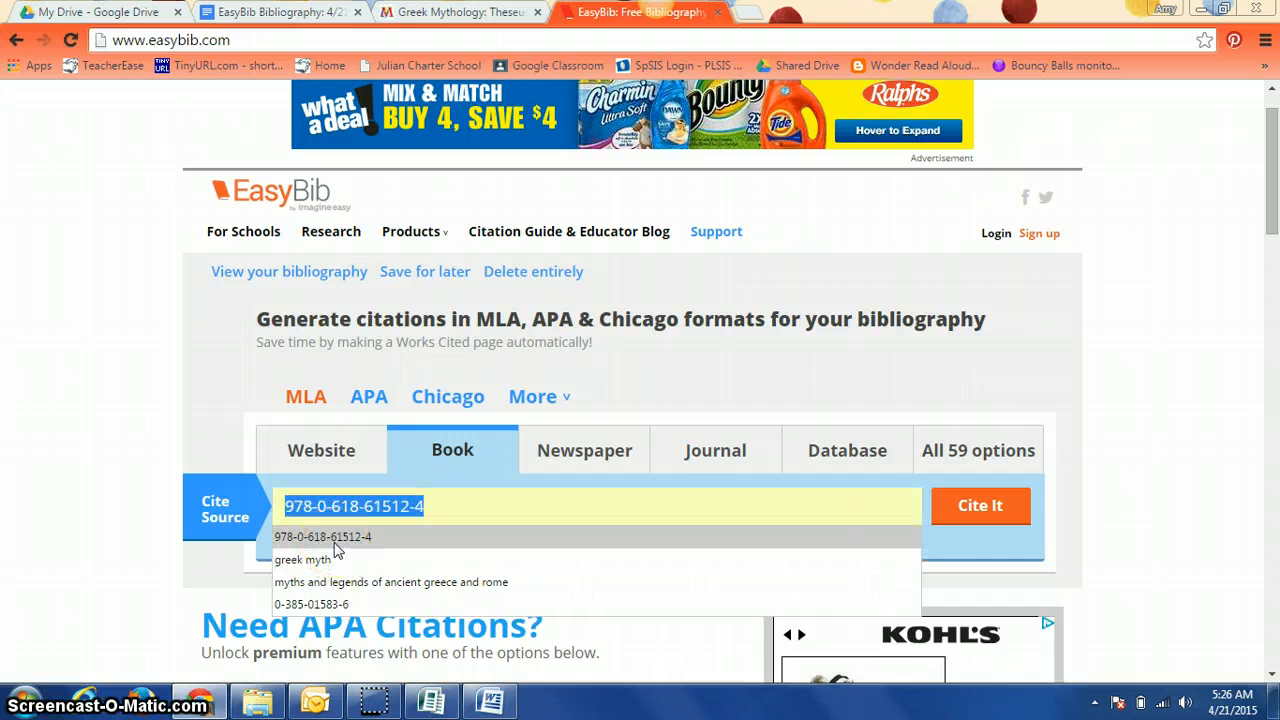
left_click(330, 605)
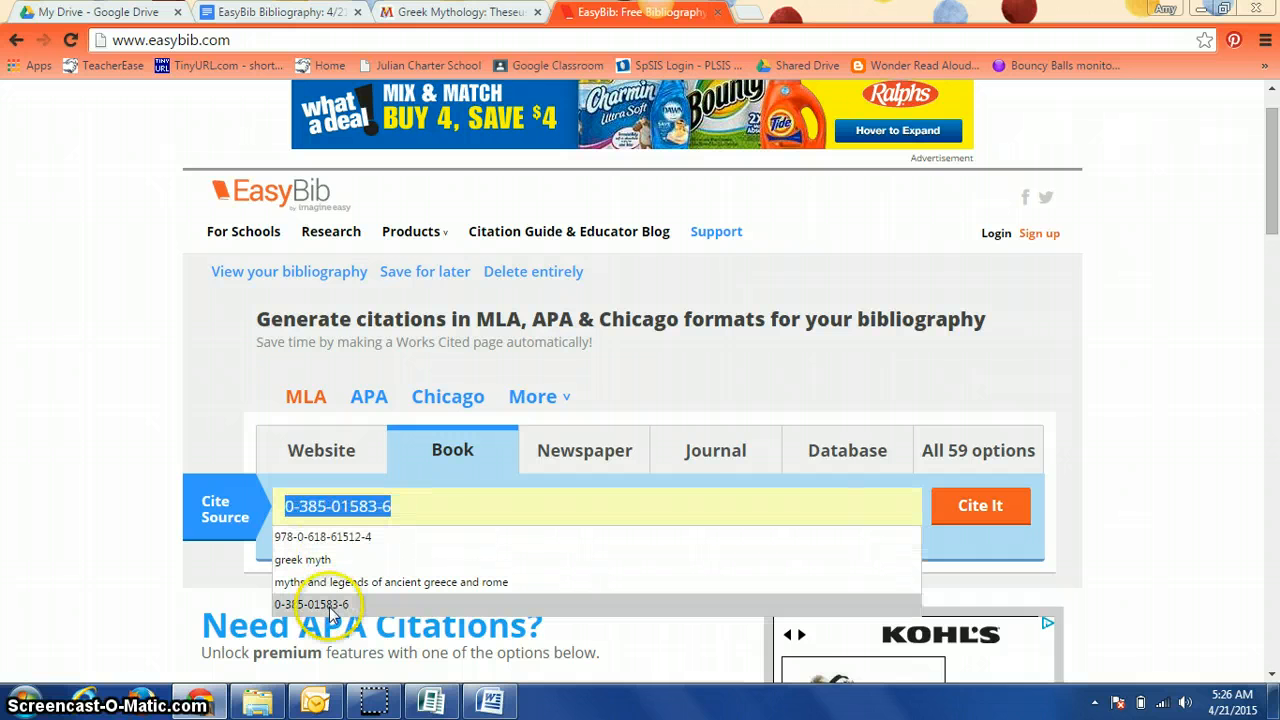
left_click(290, 506)
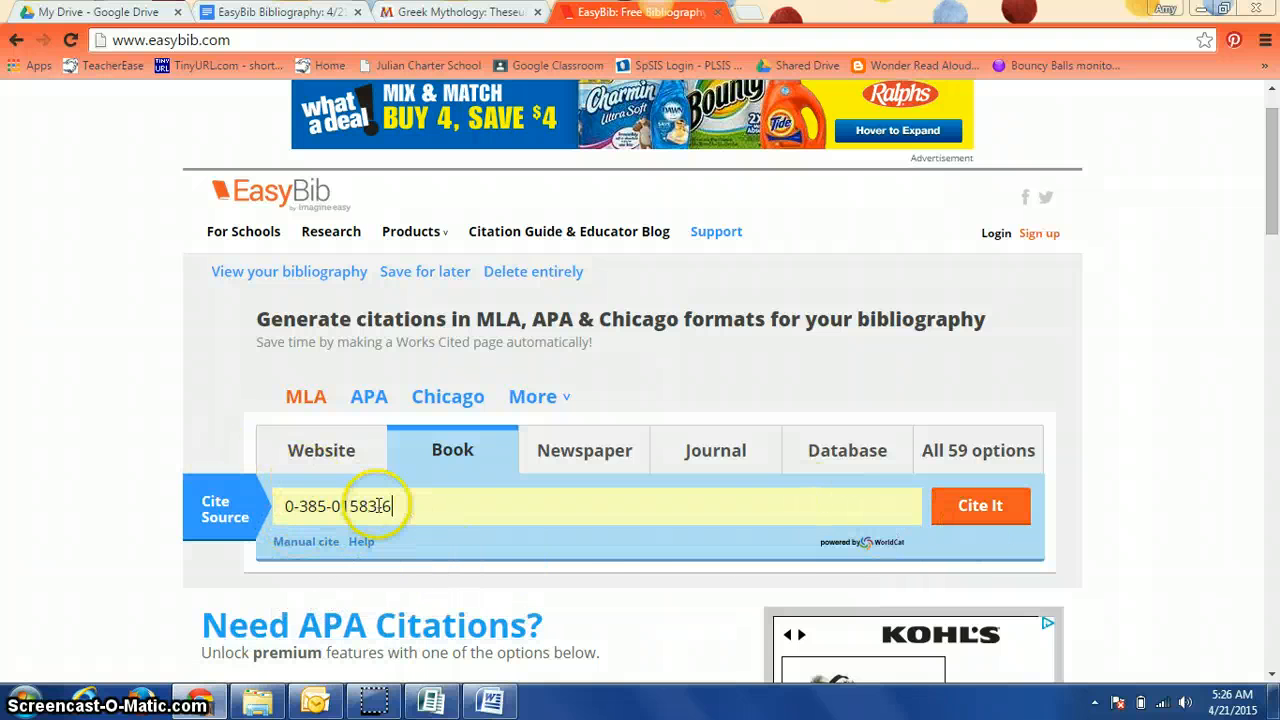
left_click(968, 517)
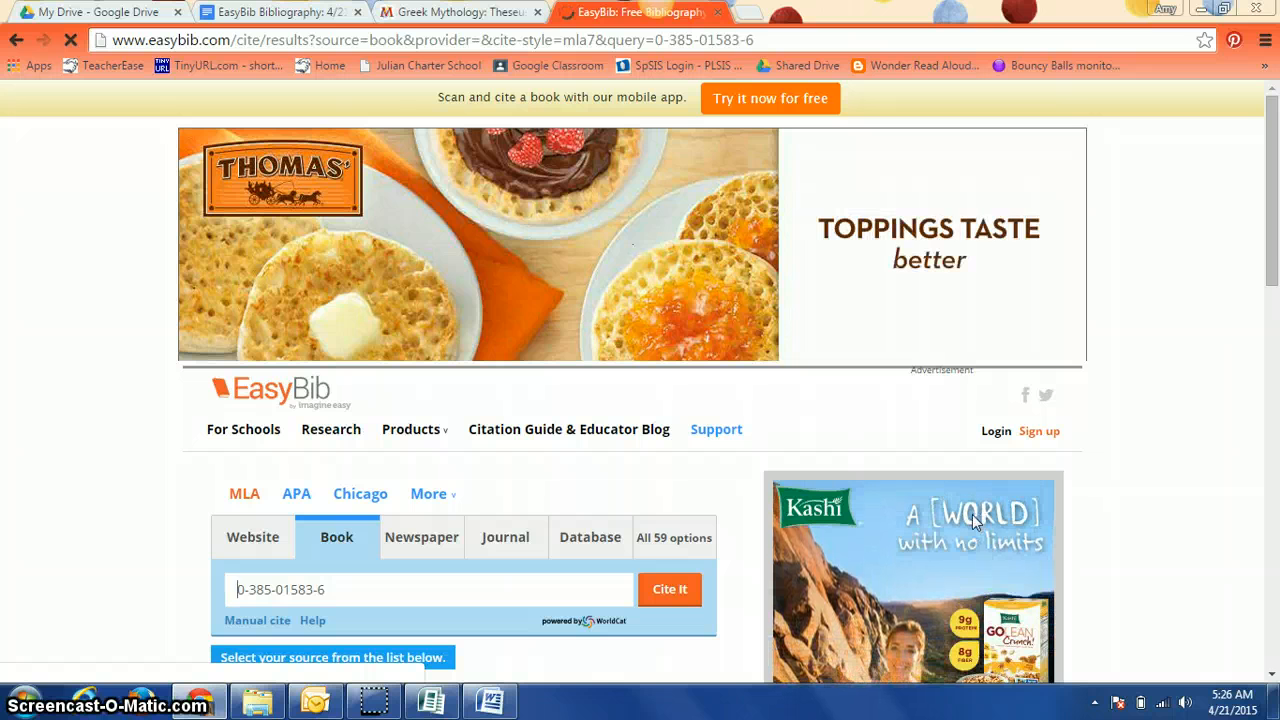
Step: Choose the 1962 Doubleday Book of Greek myths from the search results as the source to cite
scroll(1275, 285, "down", 1)
scroll(1275, 285, "down", 1)
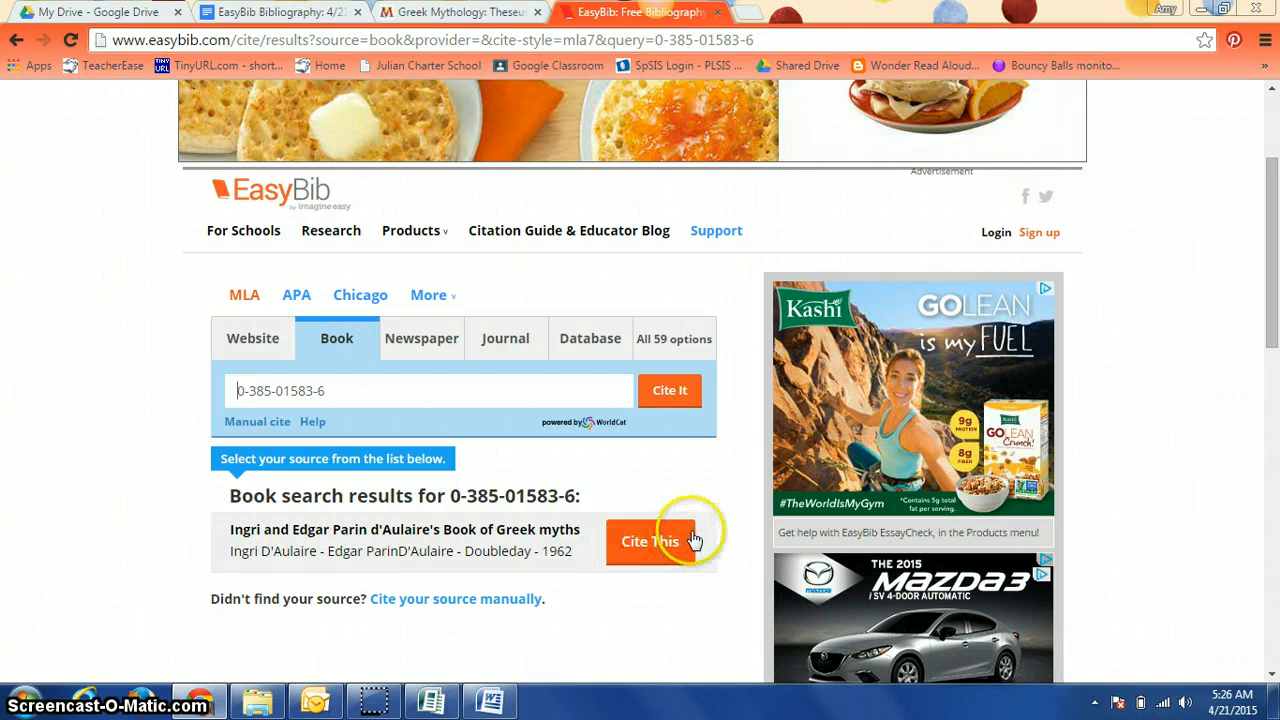
left_click(660, 544)
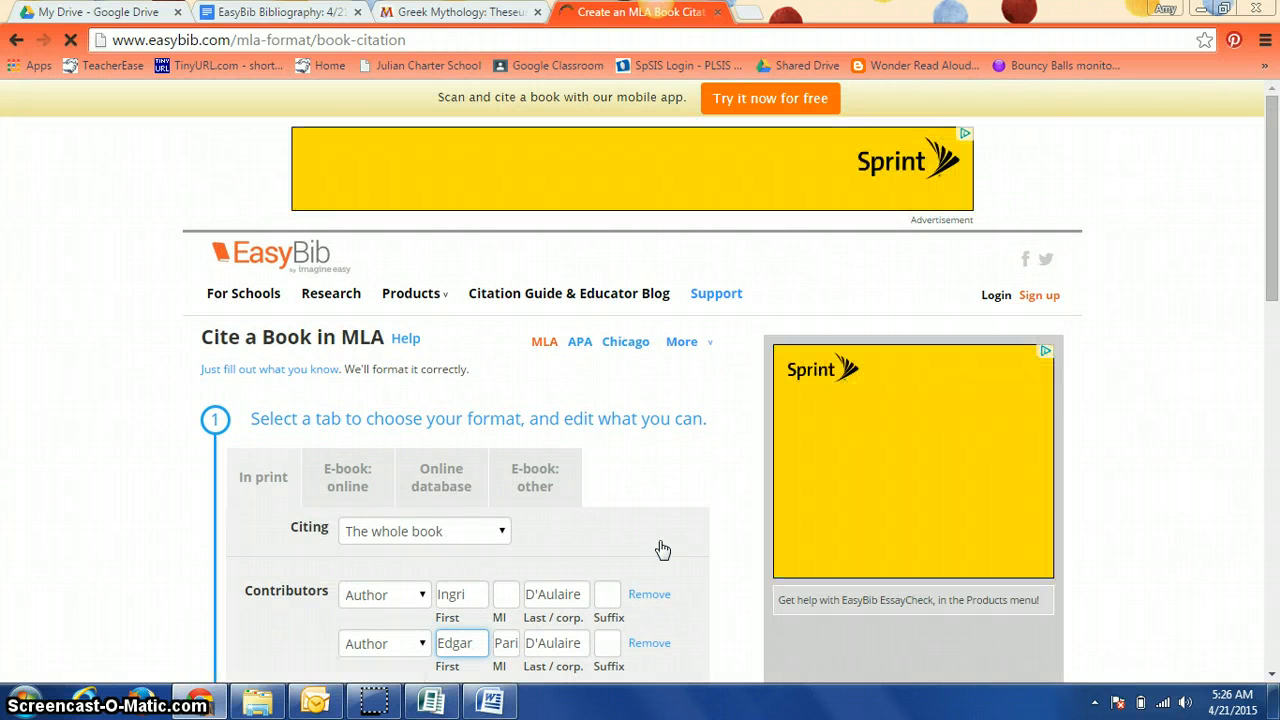
Step: Change the book citation from the whole book to a chapter
left_click(1268, 232)
left_click_drag(1268, 232, 1270, 309)
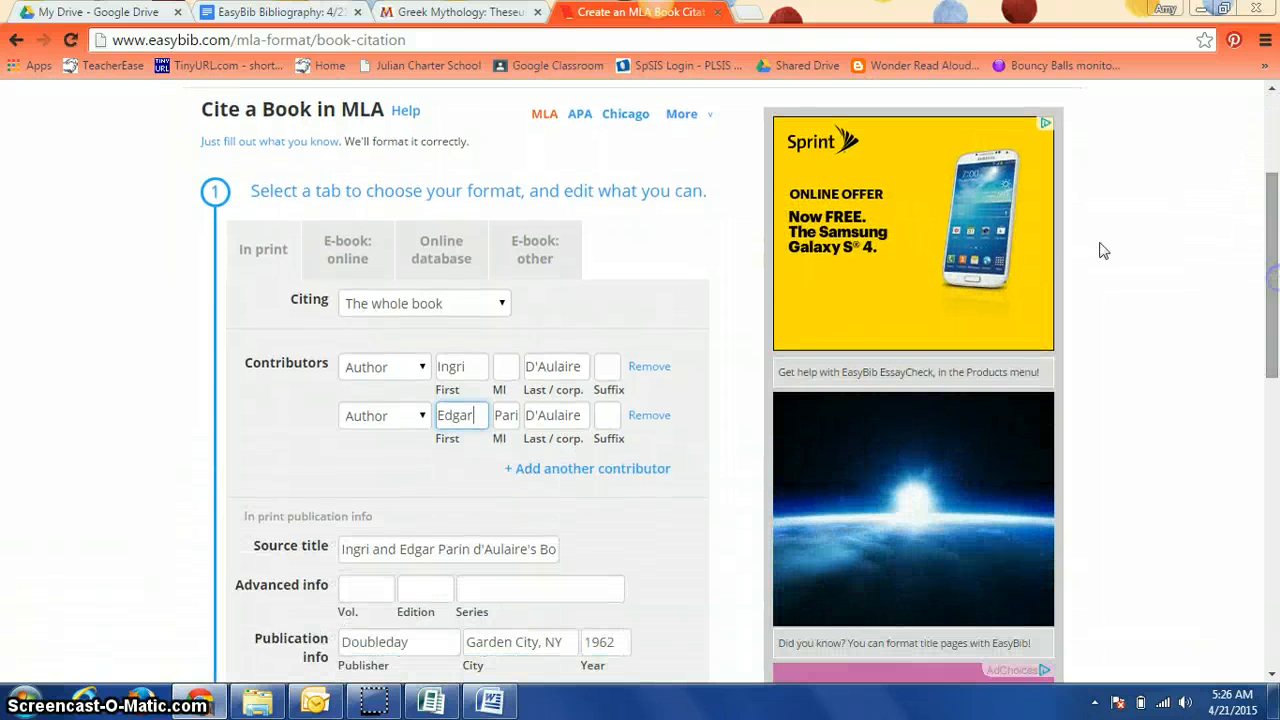
left_click(500, 312)
left_click(487, 345)
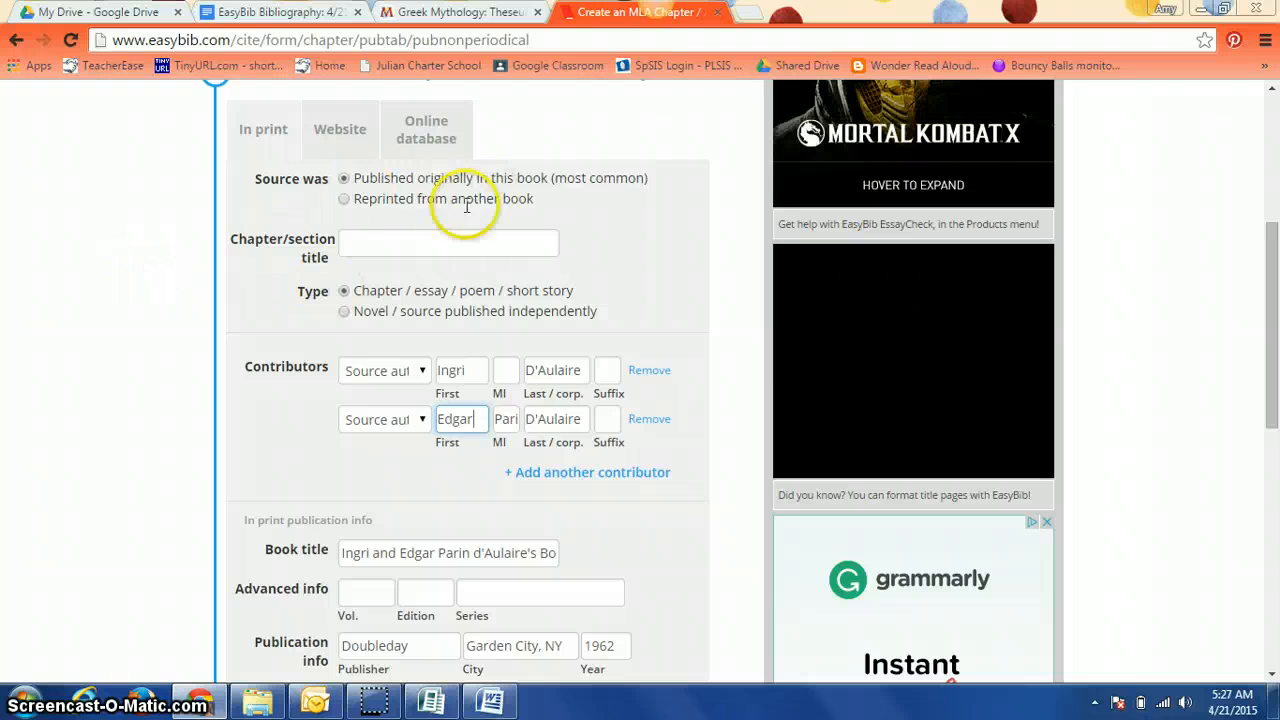
Step: Enter Theseus as the chapter/section title of the citation
left_click(431, 239)
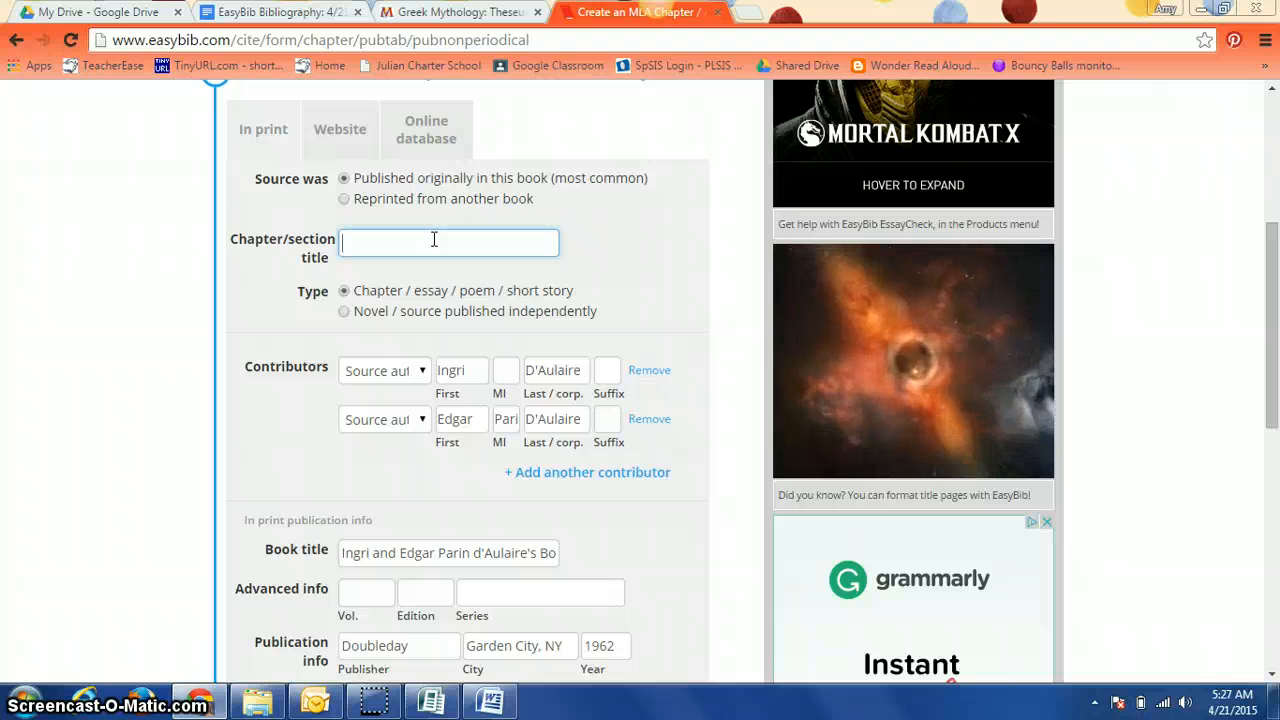
type("These")
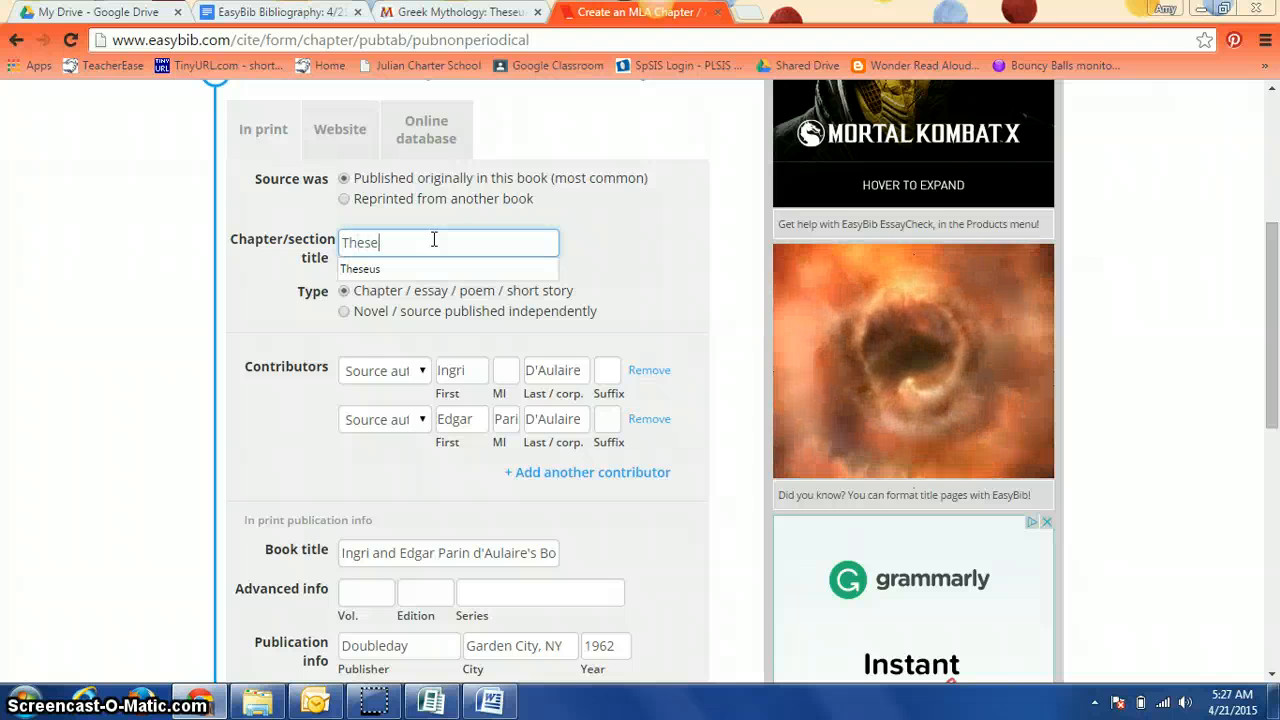
key("Down")
key("Return")
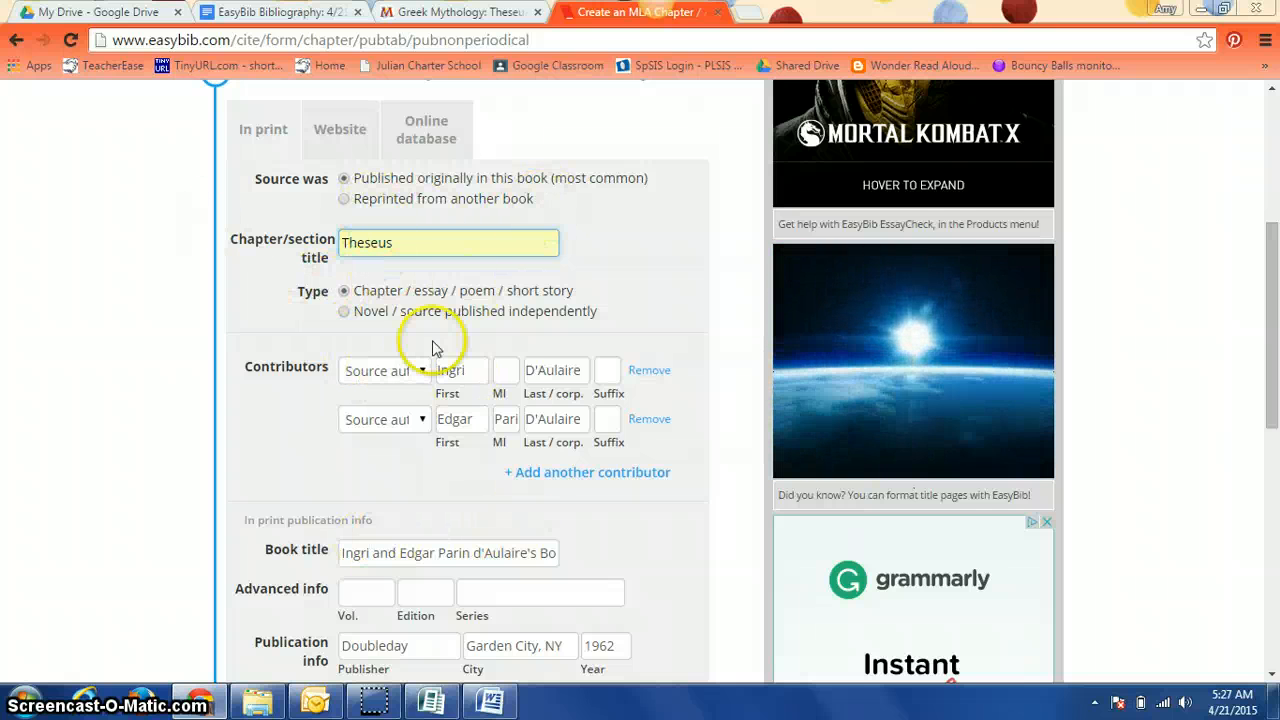
Step: Set the chapter's start page to 148 and end page to 158, and create the citation
left_click_drag(1274, 315, 1275, 406)
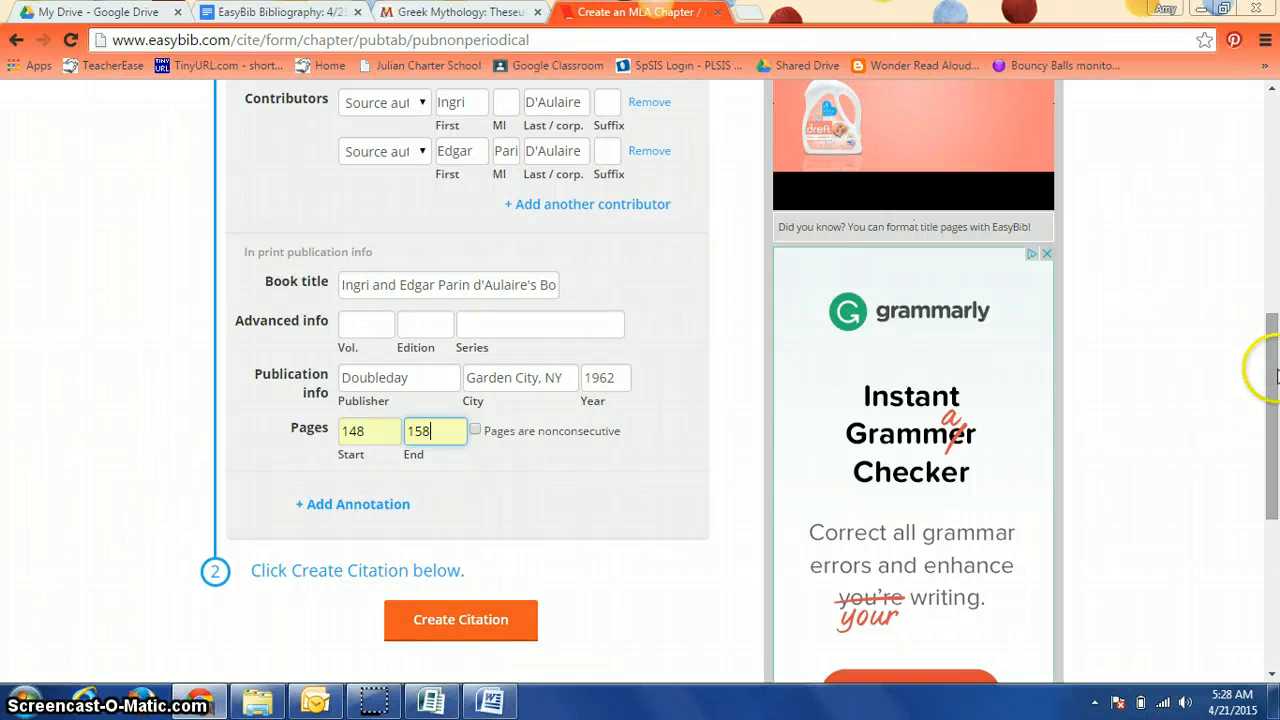
left_click_drag(1277, 376, 1275, 433)
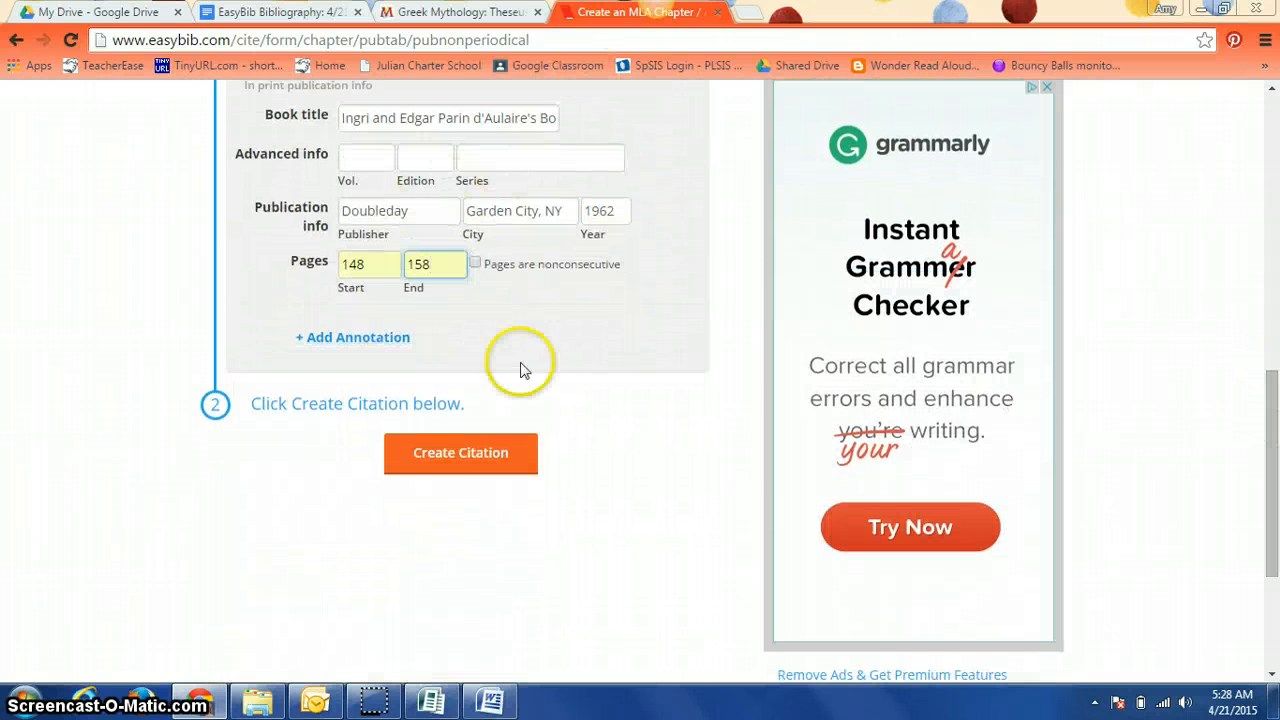
left_click(456, 466)
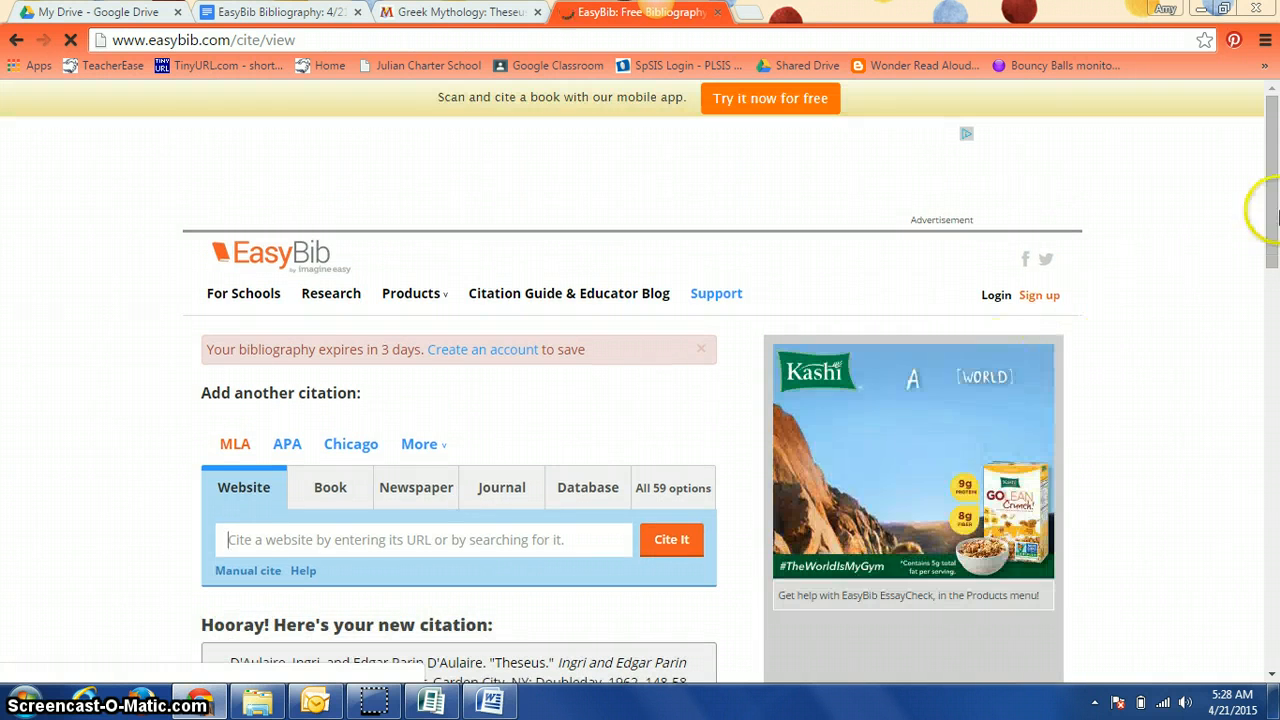
Step: Review the new Theseus chapter citation in the bibliography and return to the website citation form
left_click_drag(1268, 206, 1268, 342)
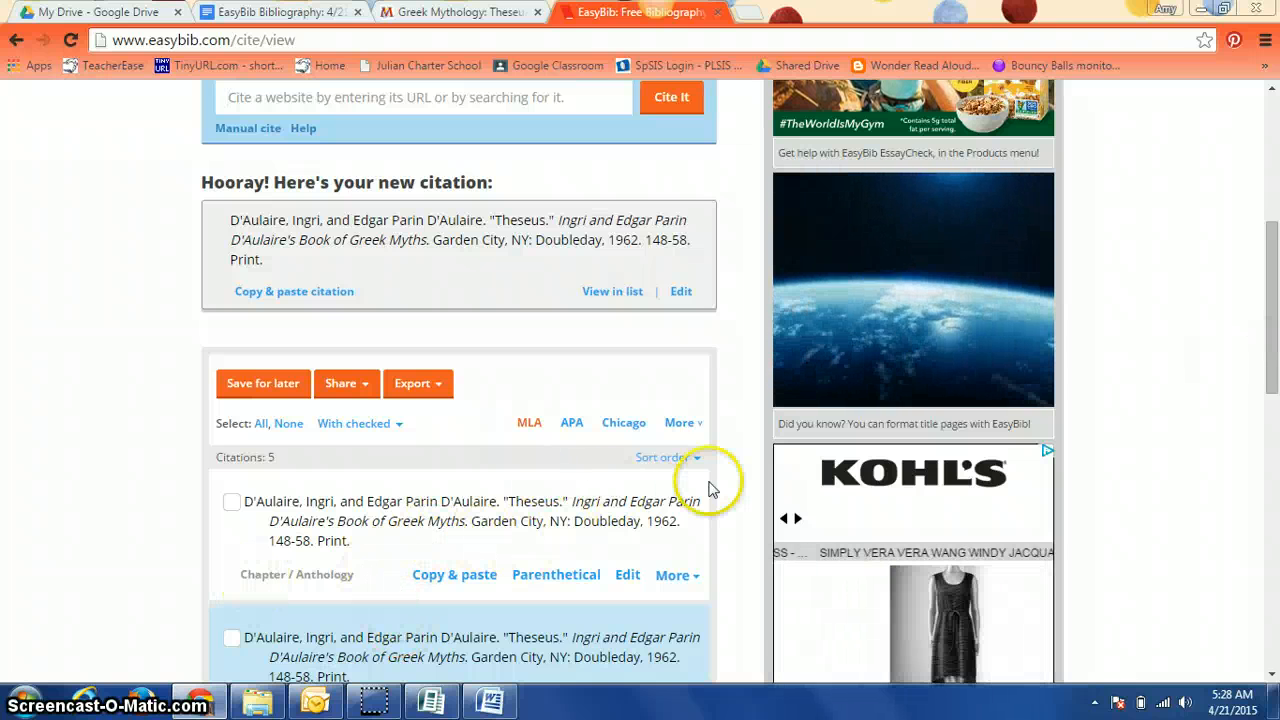
left_click_drag(1275, 298, 1274, 189)
left_click(227, 450)
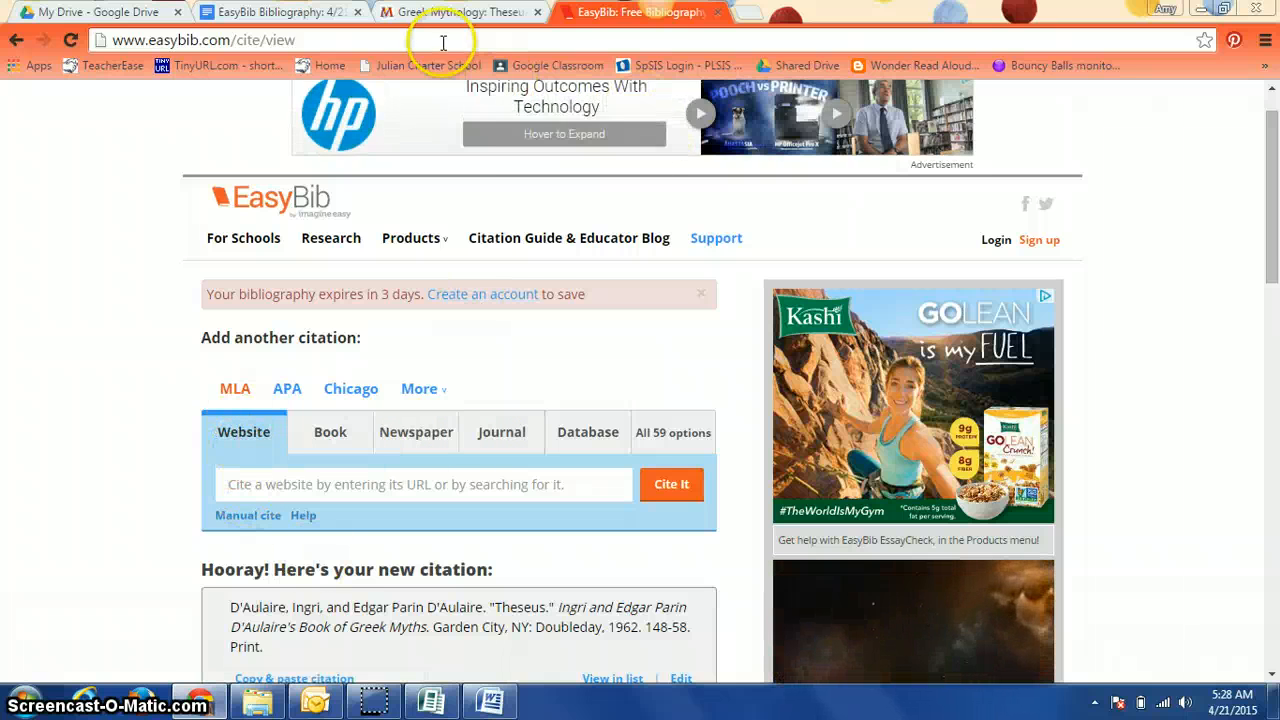
Step: Copy the web address of the open MythWeb page about Theseus
left_click(455, 12)
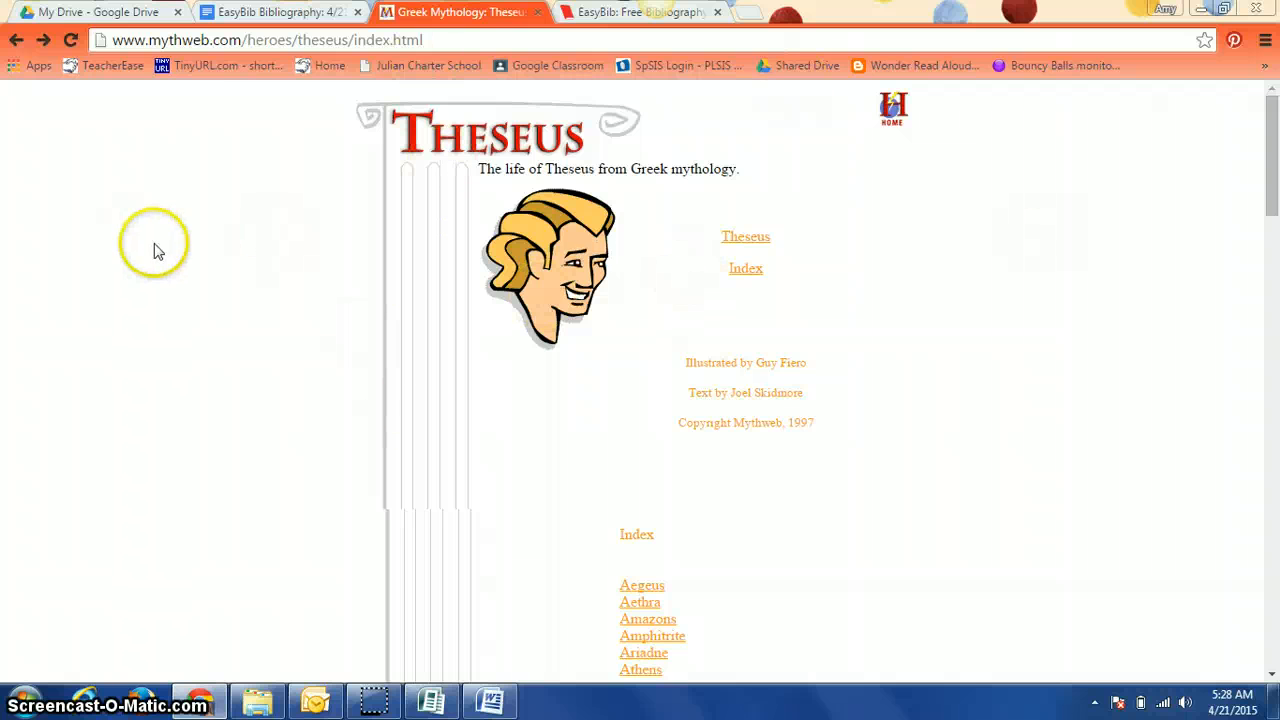
left_click(195, 40)
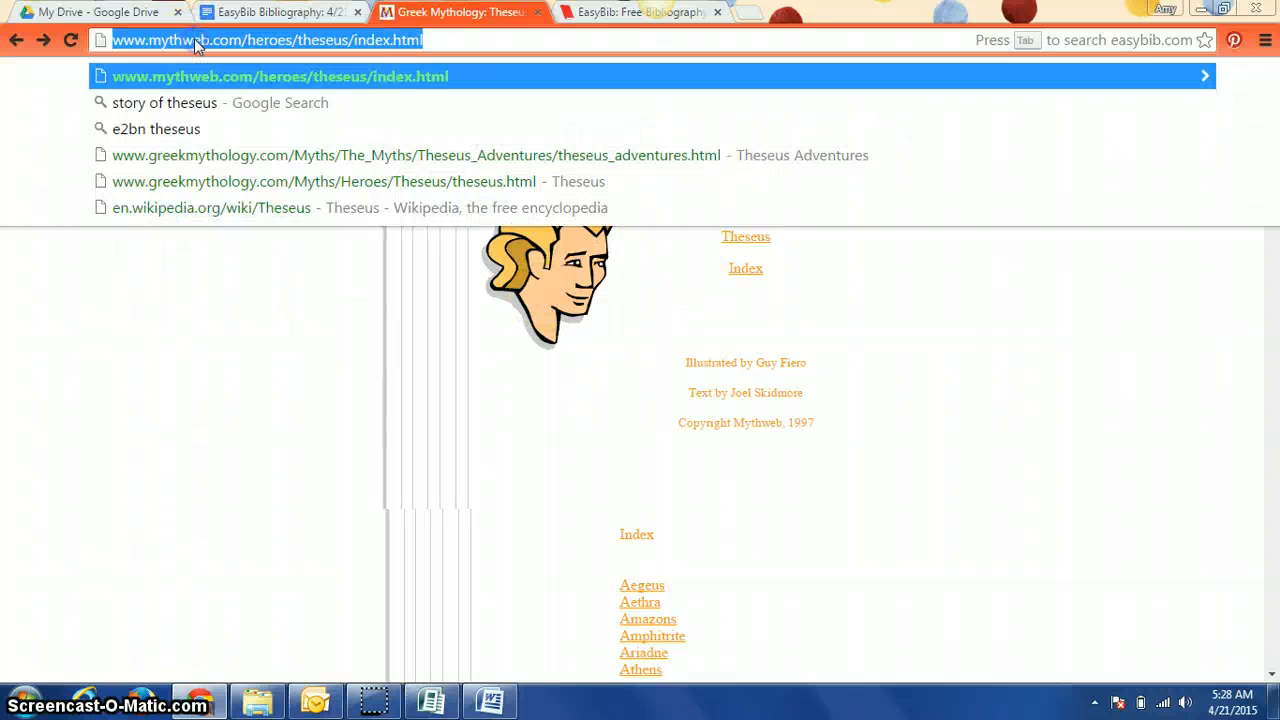
right_click(194, 38)
left_click(230, 109)
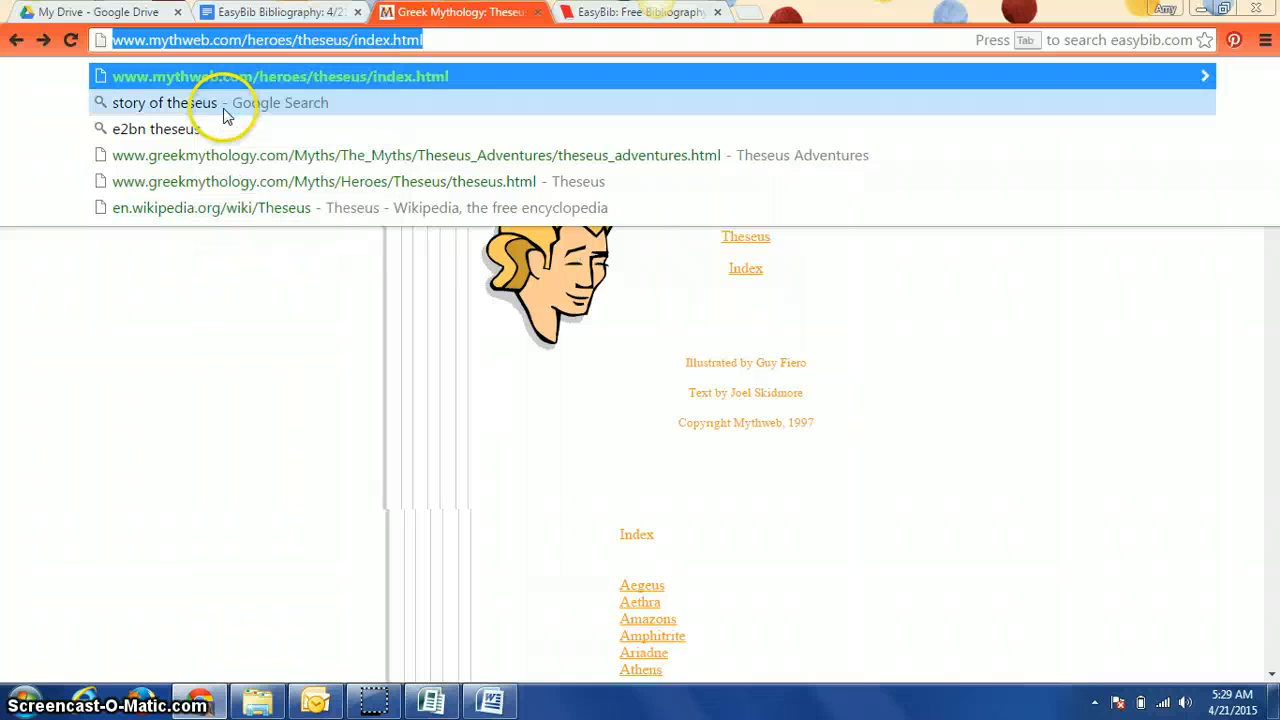
left_click(640, 12)
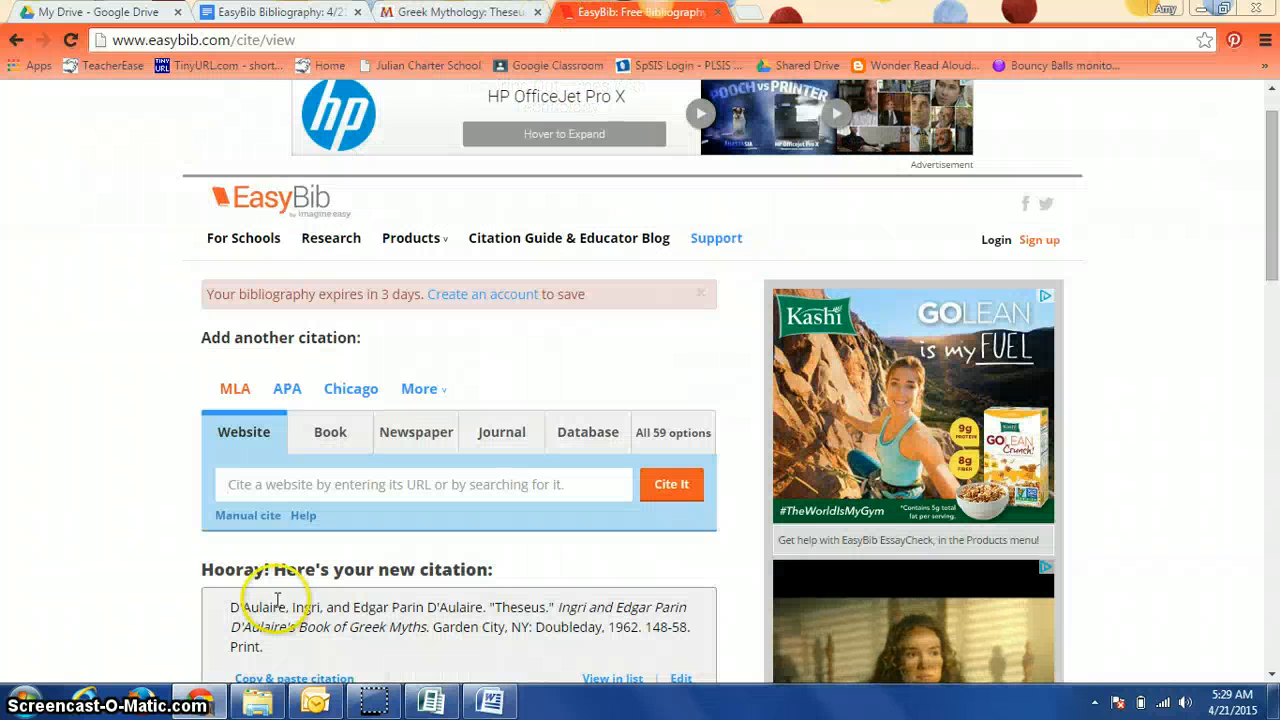
left_click(279, 485)
right_click(284, 485)
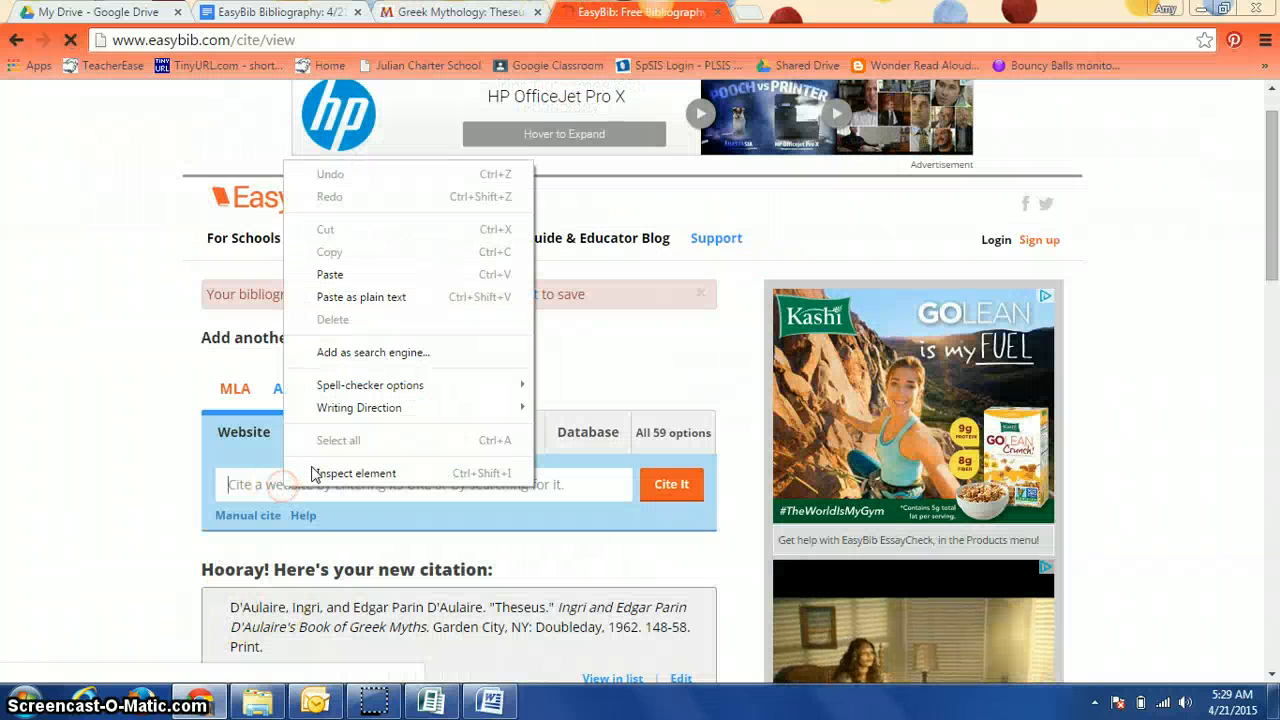
left_click(332, 276)
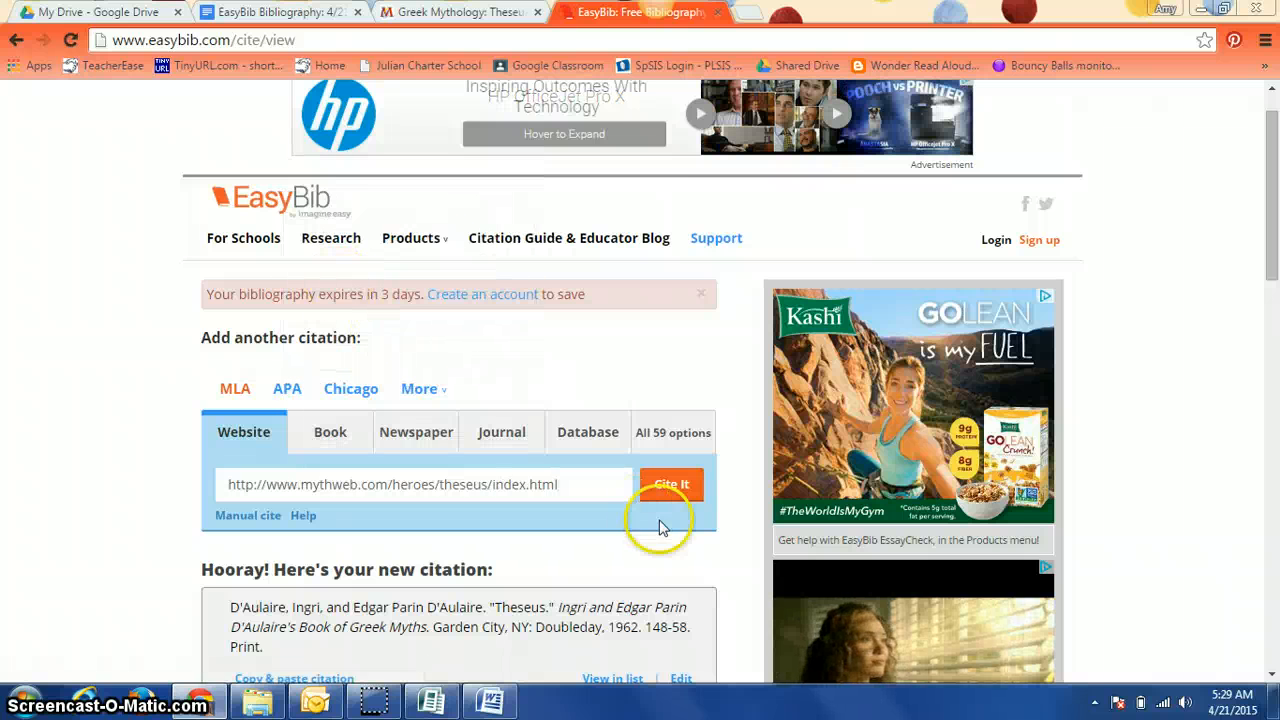
left_click(691, 486)
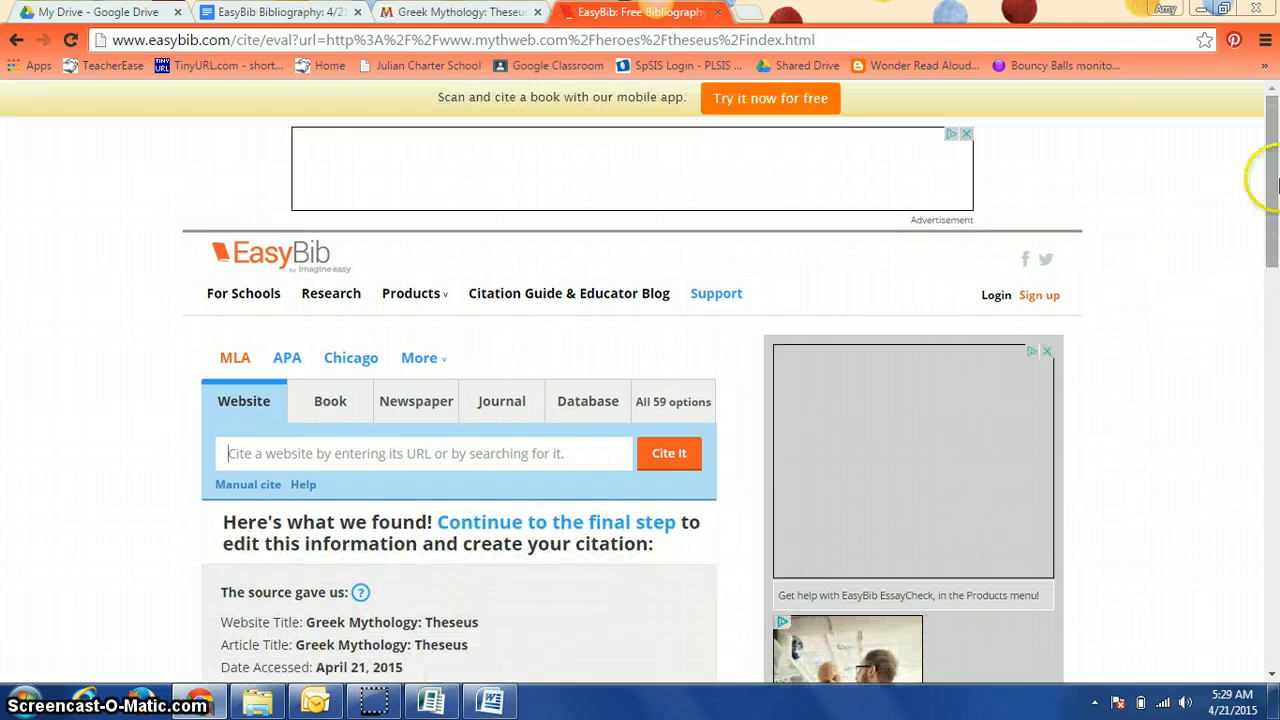
left_click_drag(1276, 183, 1276, 252)
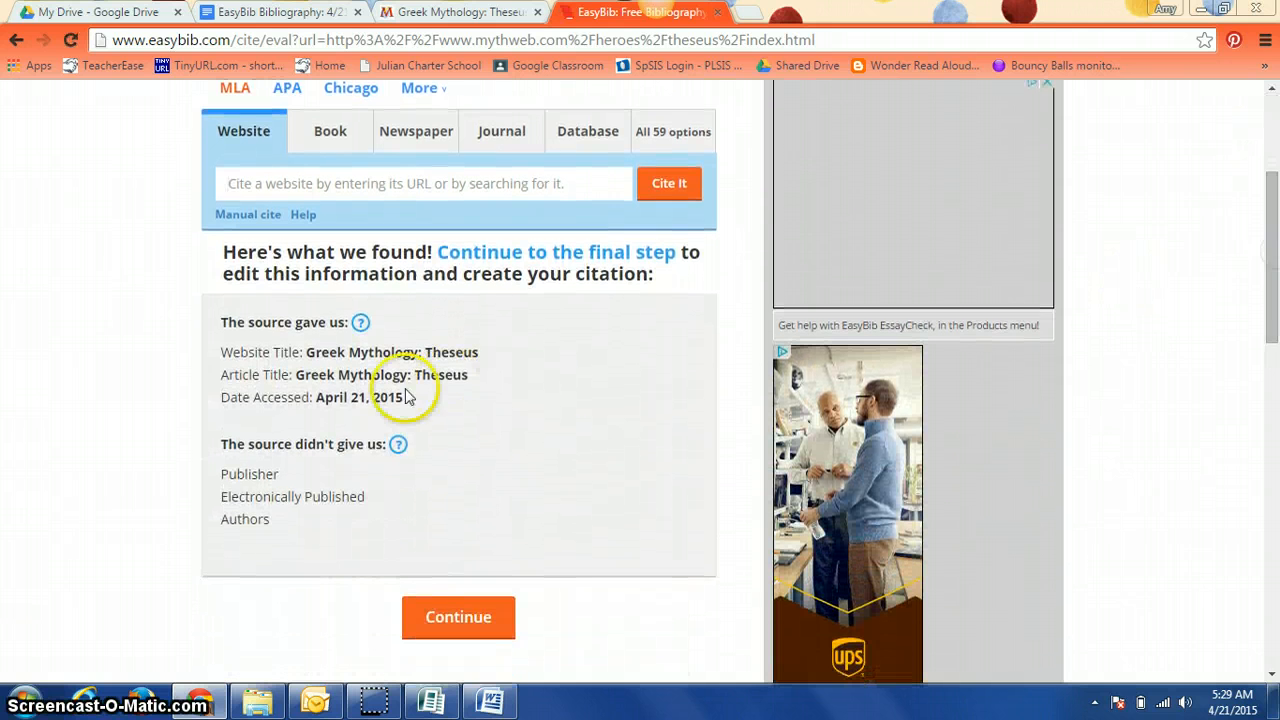
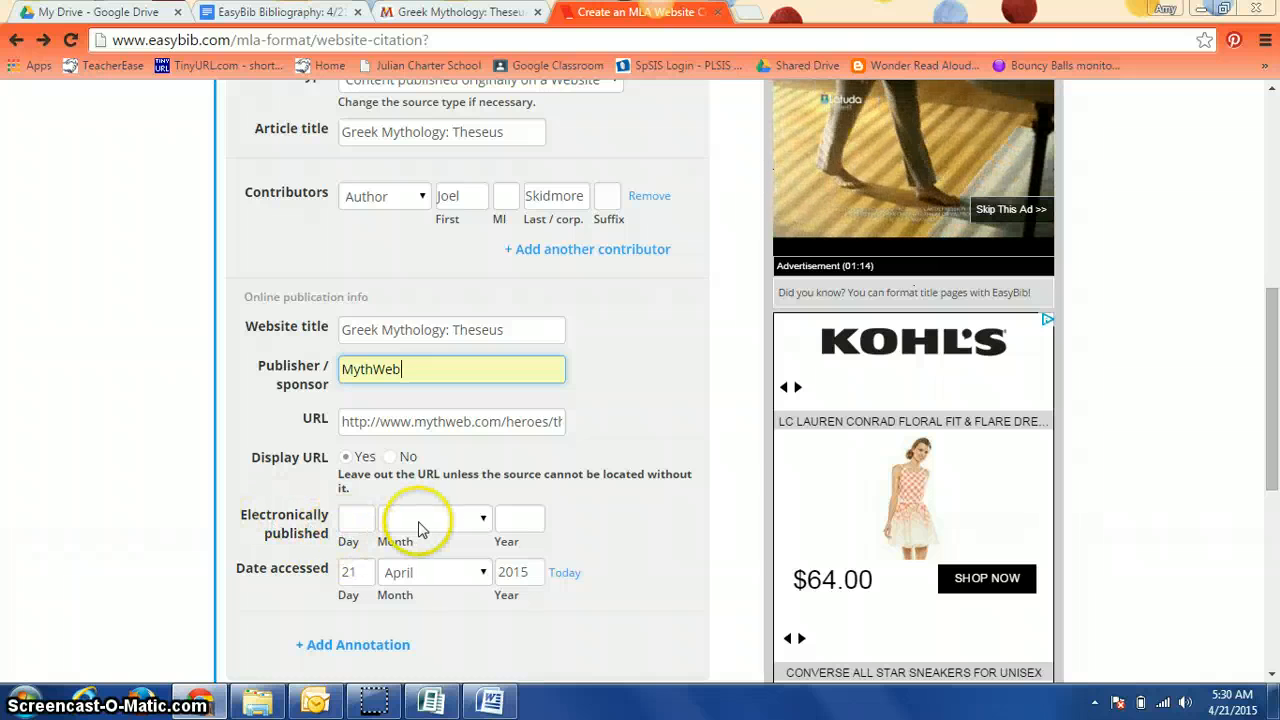
Step: Set the year of electronic publication to 1997 for the Theseus website citation
left_click(518, 518)
type("1997")
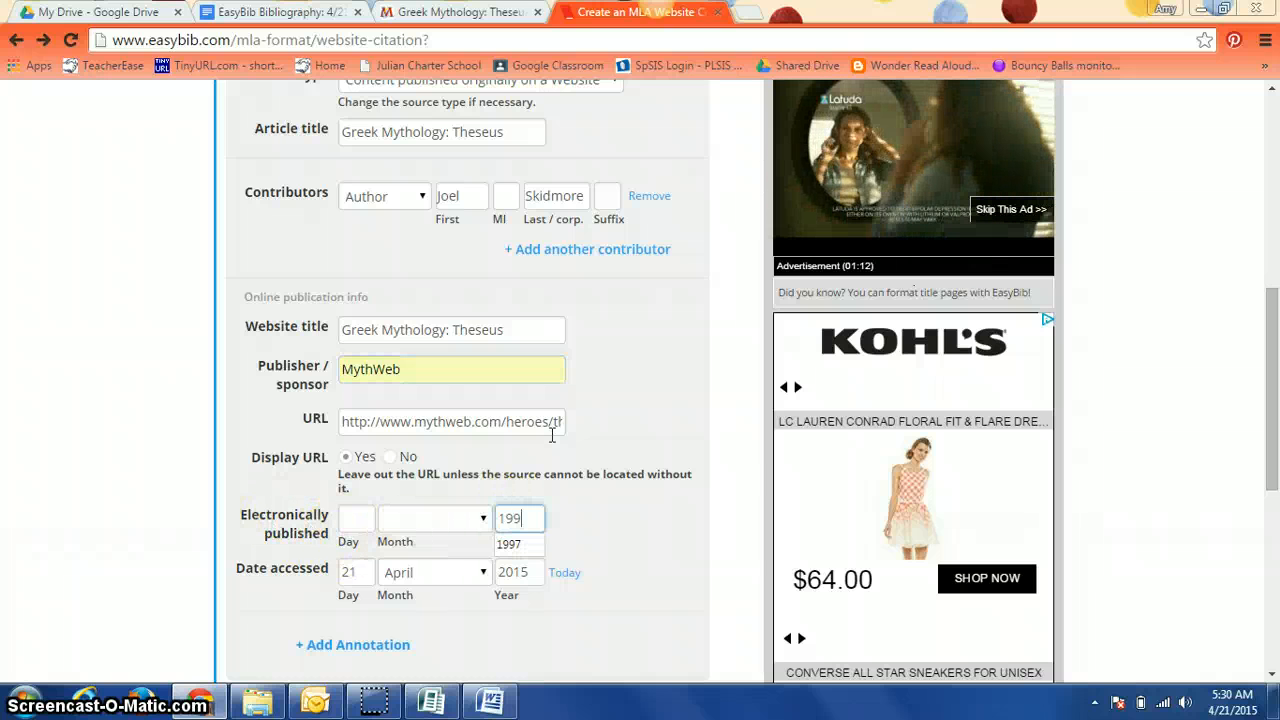
left_click(593, 521)
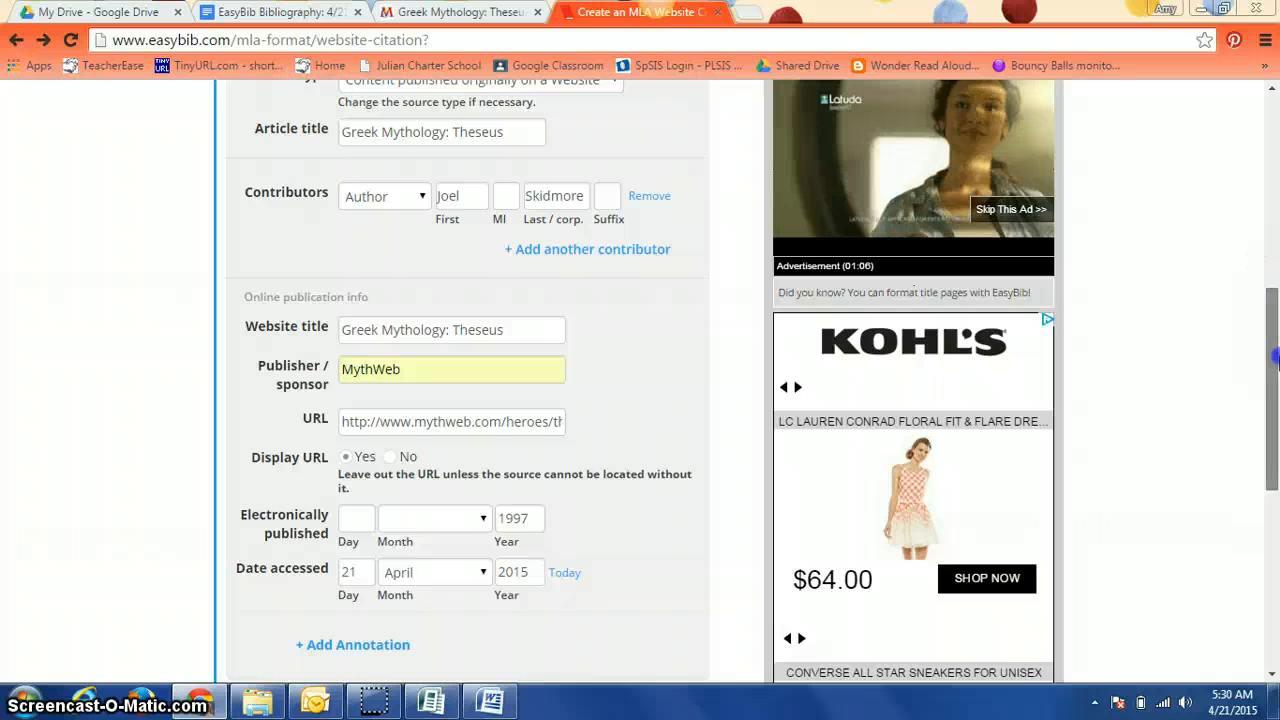
Step: Set the website citation to display its URL and create the citation
scroll(1272, 283, "up", 3)
scroll(1272, 286, "down", 5)
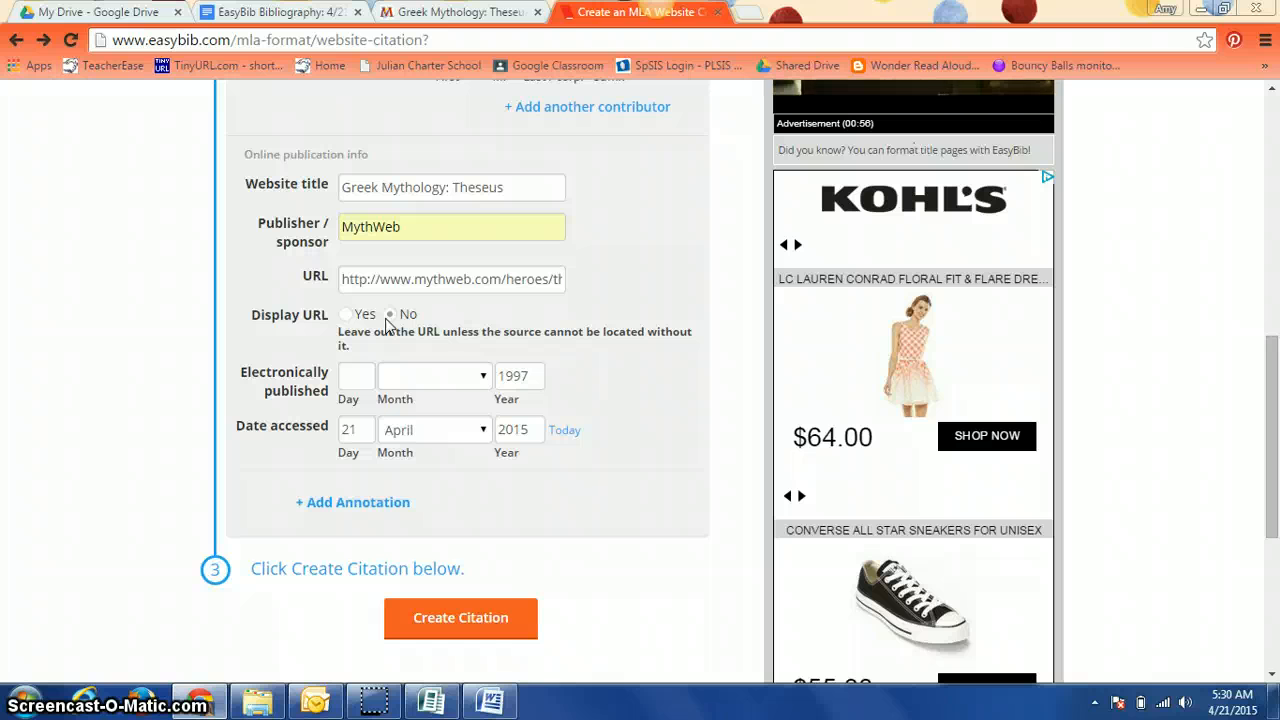
left_click(347, 316)
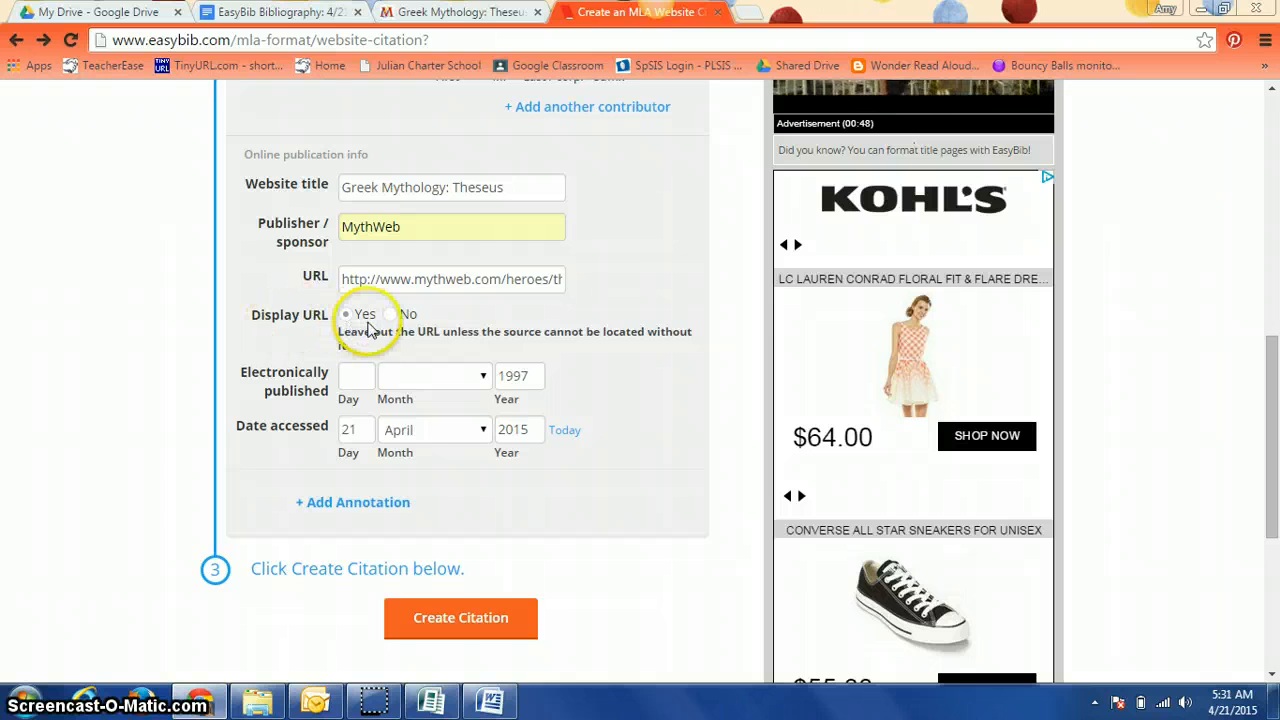
left_click(467, 621)
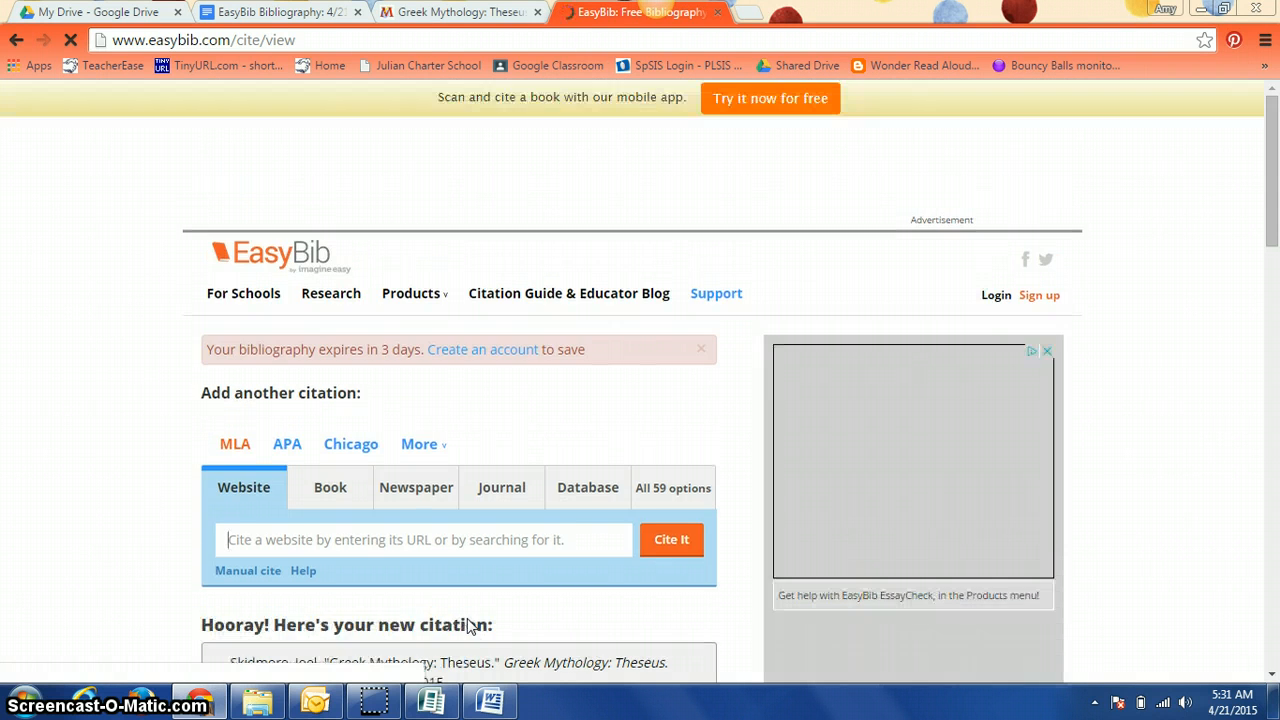
Step: Delete the first of the two identical Theseus book chapter citations from the bibliography
scroll(1275, 205, "down", 2)
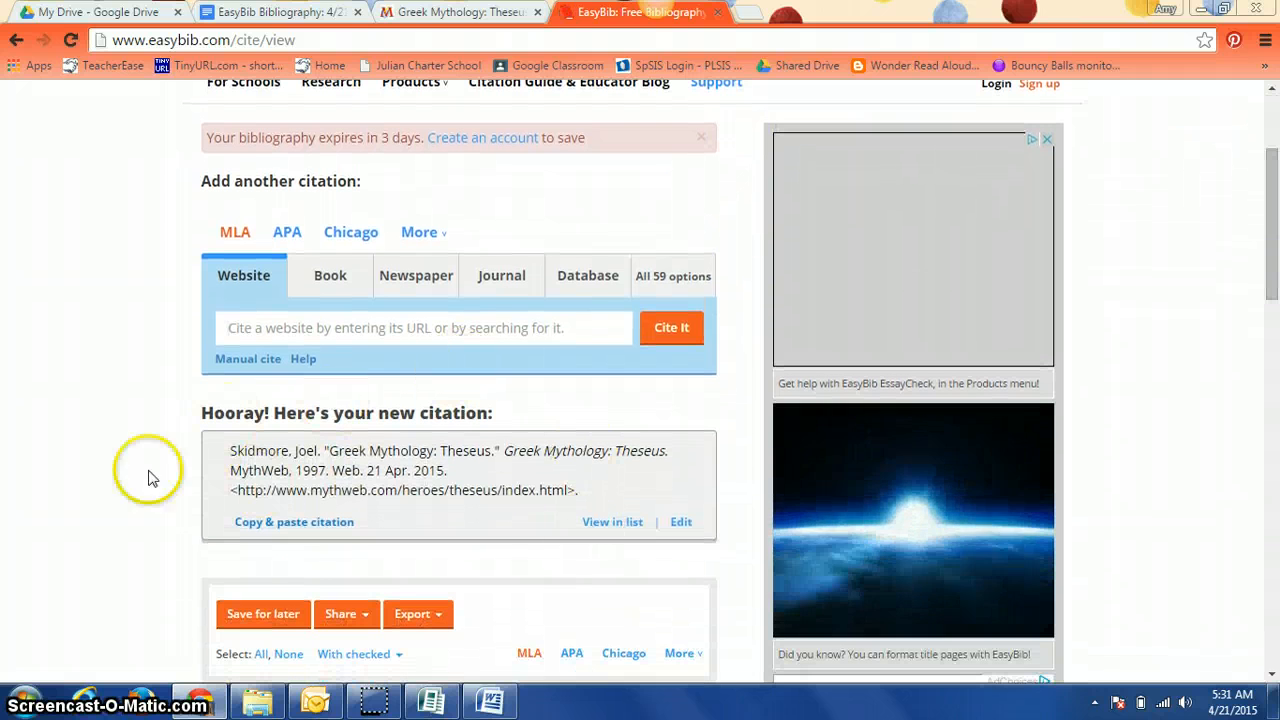
left_click_drag(1272, 220, 1276, 360)
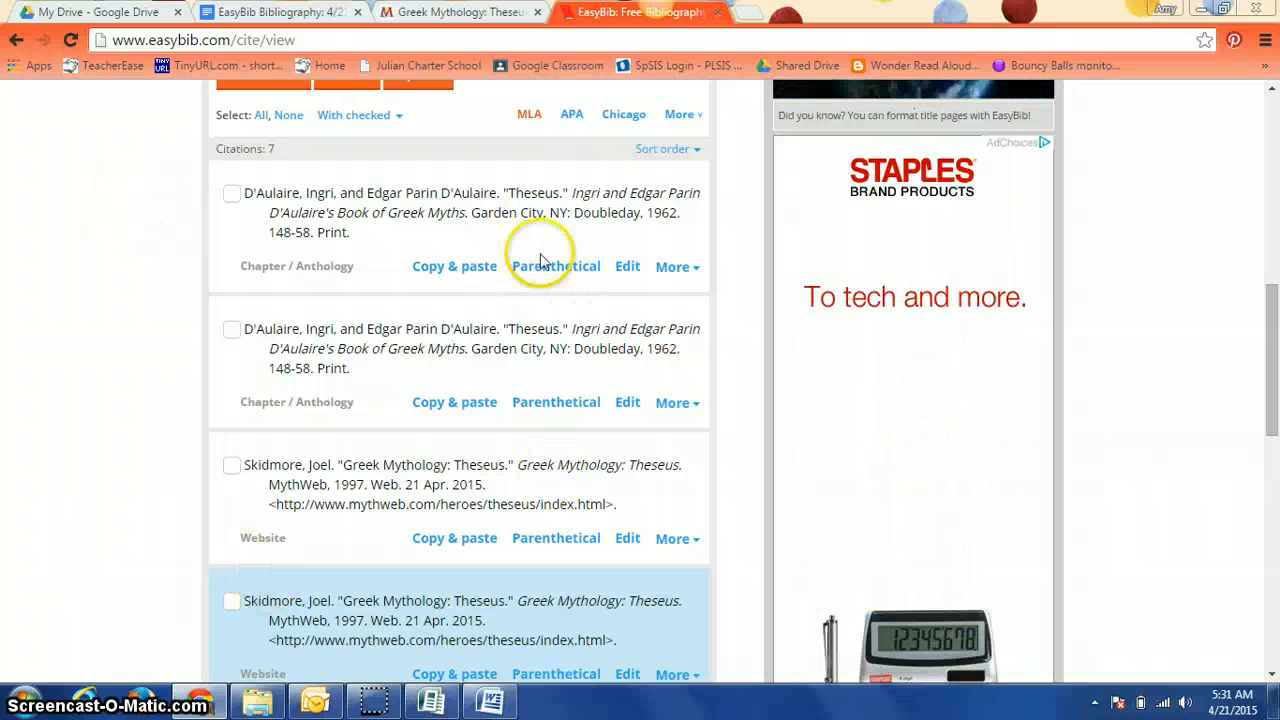
left_click(675, 267)
left_click(670, 311)
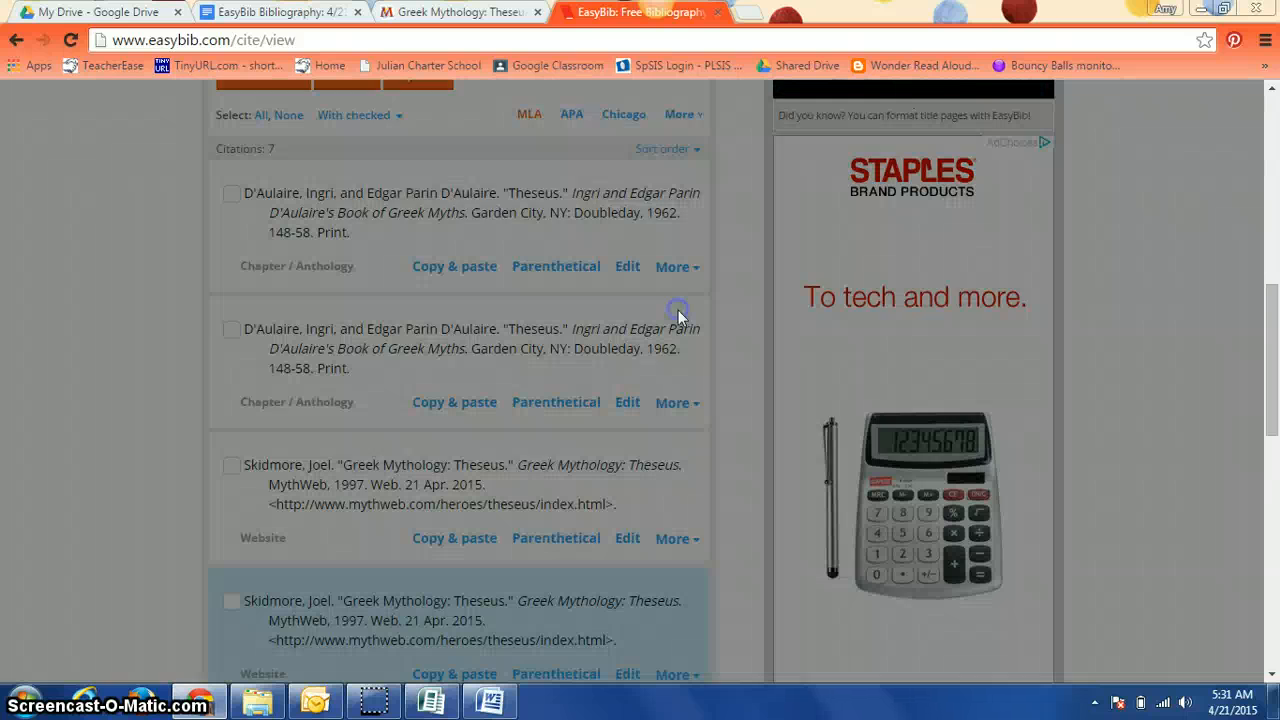
left_click(868, 215)
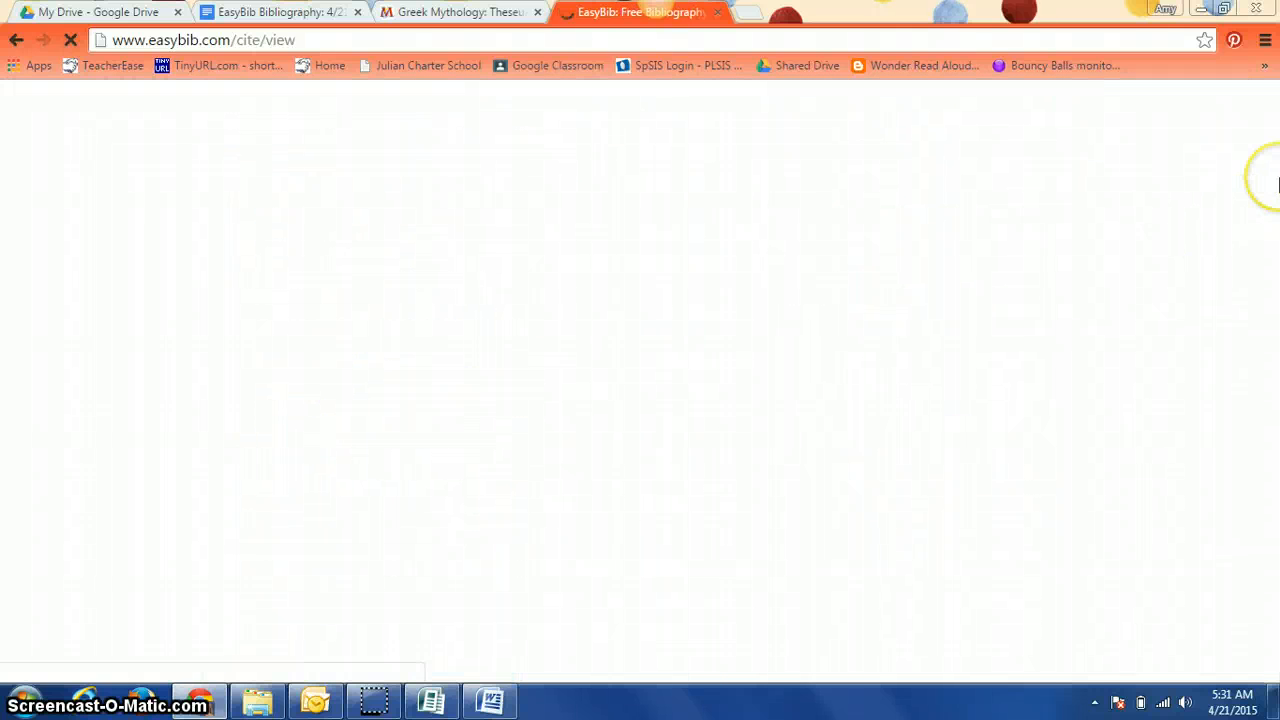
Step: Delete the second of the two identical MythWeb, 1997 website citations from the bibliography
left_click_drag(1277, 183, 1276, 386)
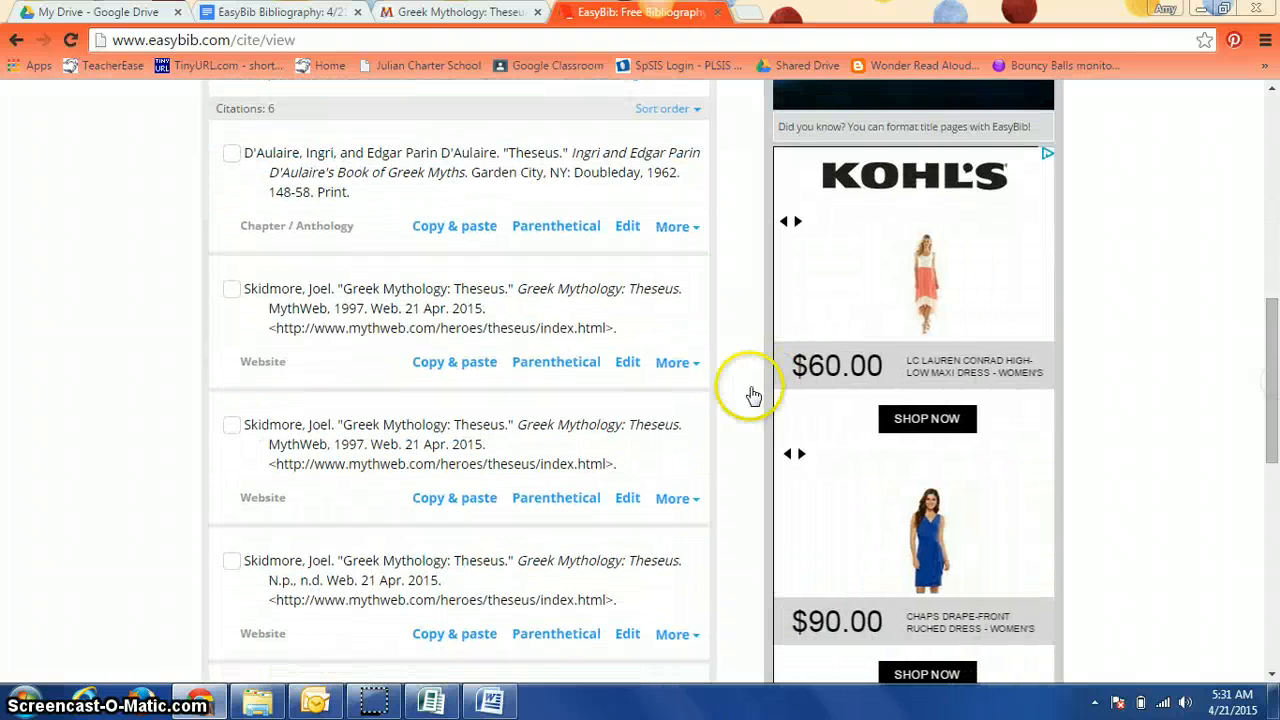
left_click(678, 500)
left_click(668, 562)
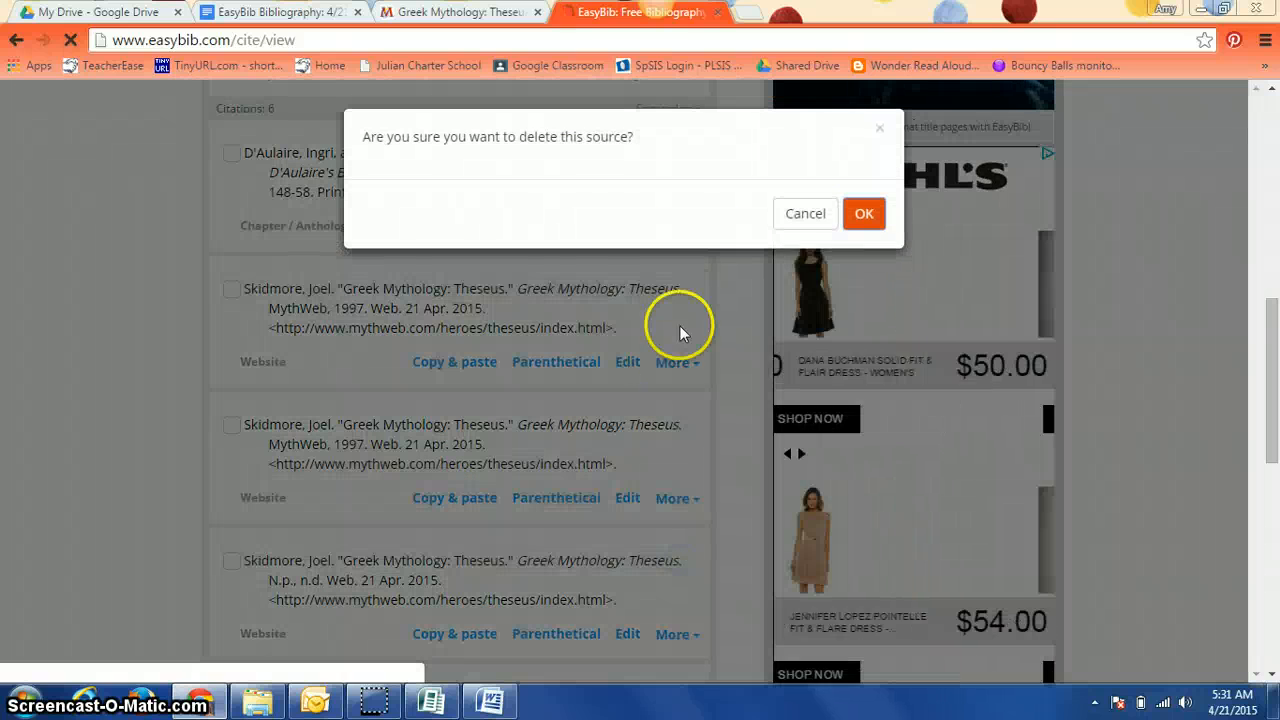
left_click(864, 214)
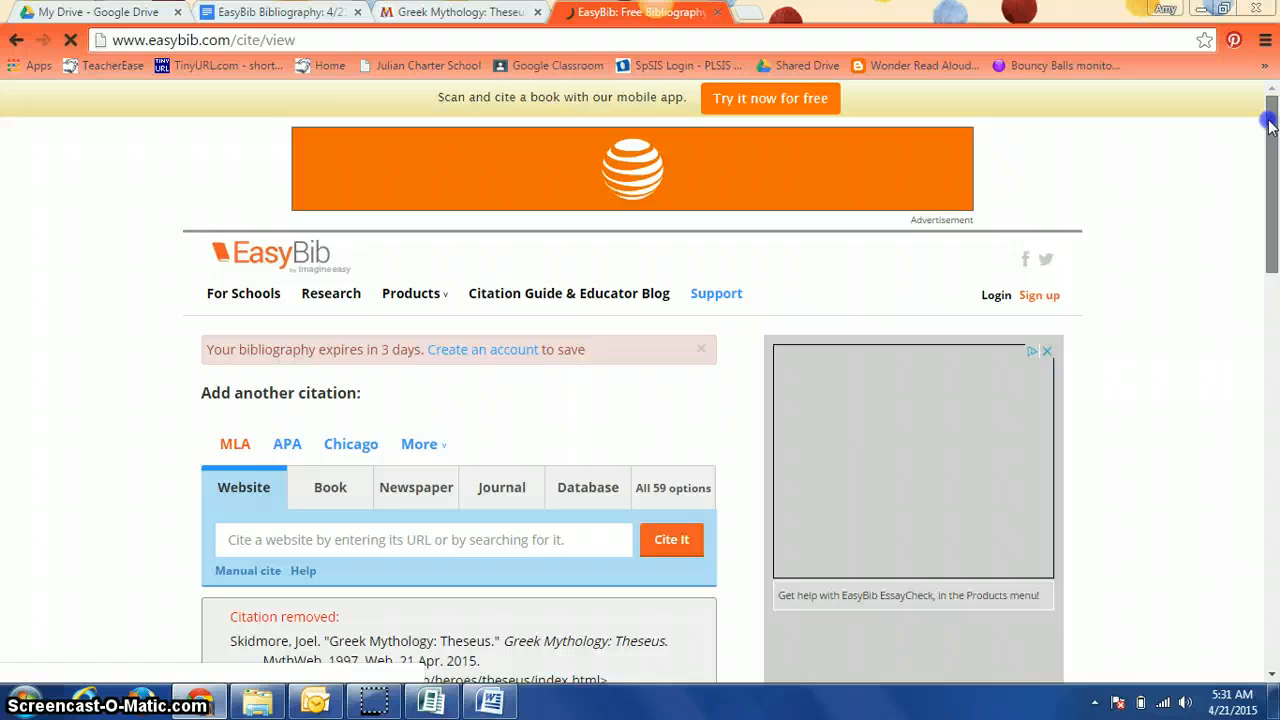
Step: Delete the incomplete Greek Mythology: Theseus website citation marked N.p., n.d., and review the remaining bibliography
left_click_drag(1270, 122, 1270, 328)
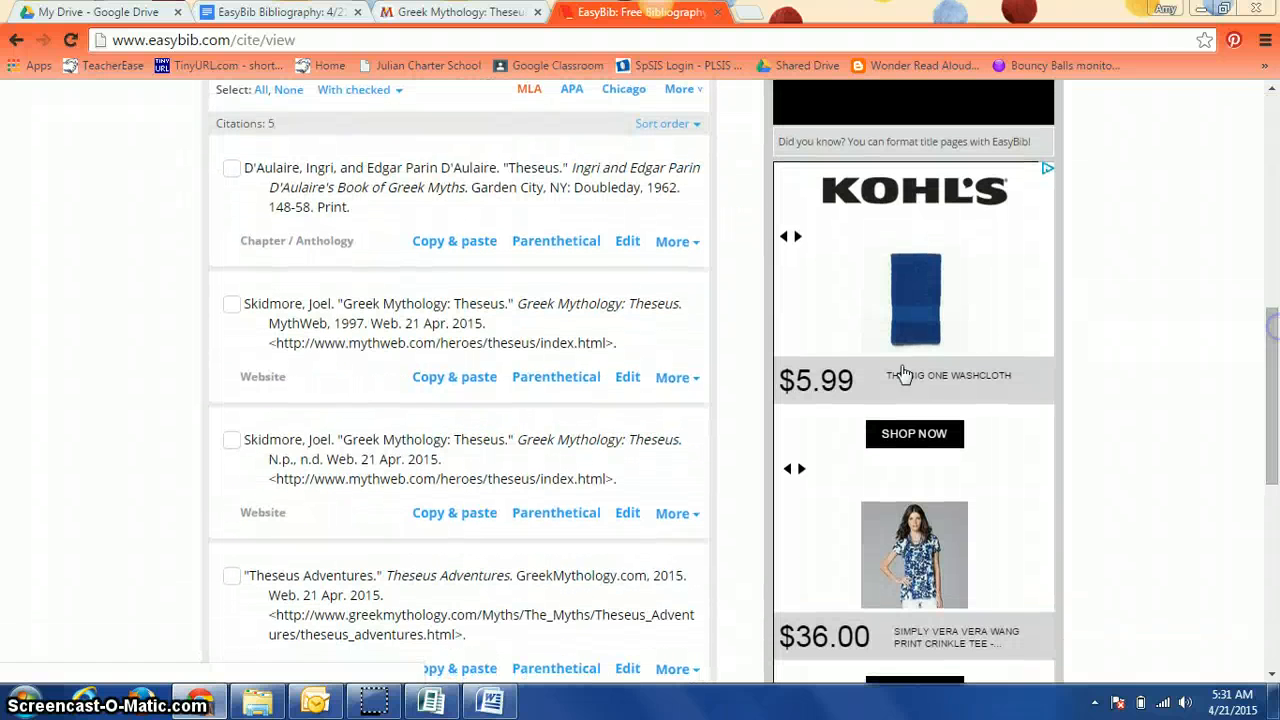
left_click(675, 515)
left_click(669, 580)
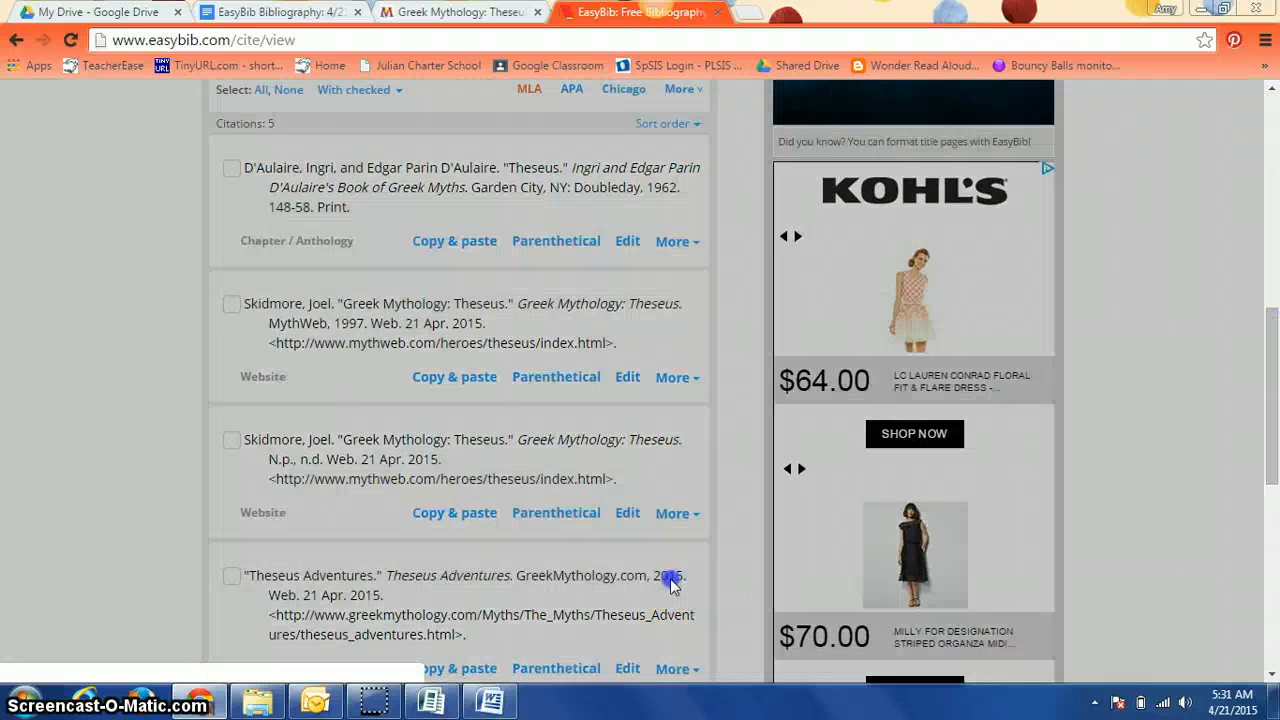
left_click(863, 212)
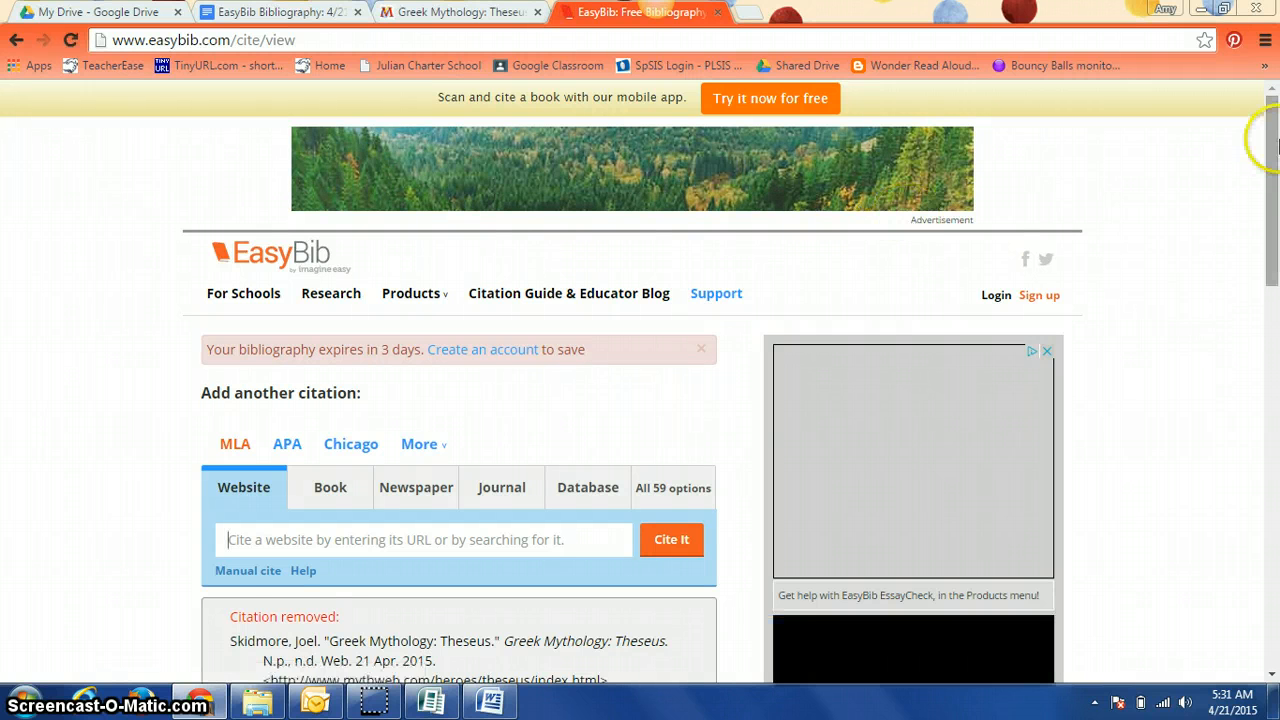
left_click_drag(1275, 140, 1275, 343)
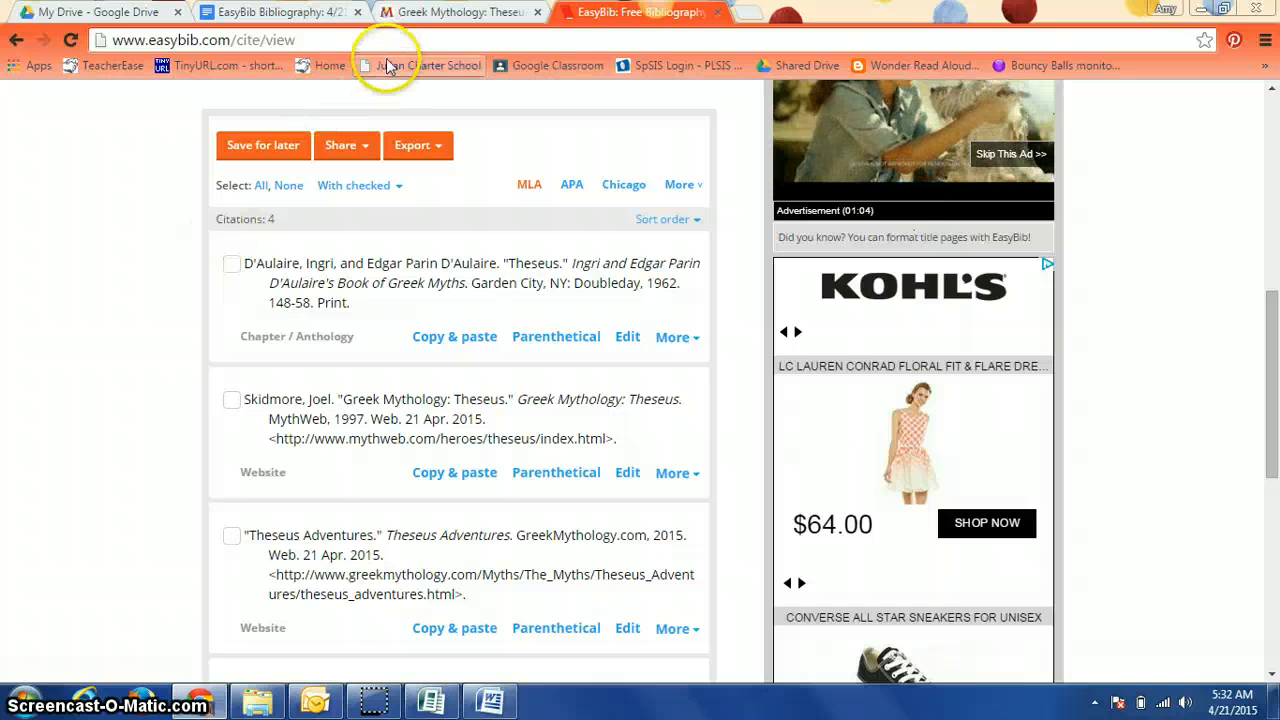
Step: Search Google Images for theseus in a new browser tab
left_click(755, 15)
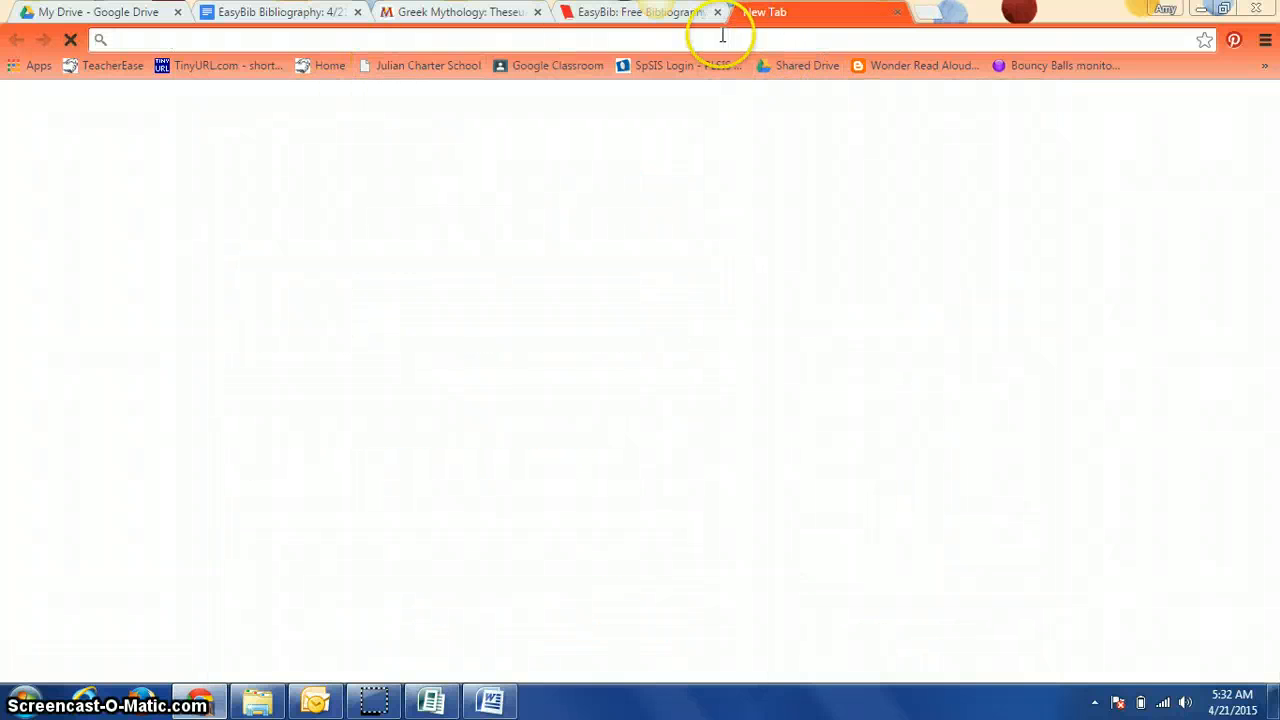
type("theseus")
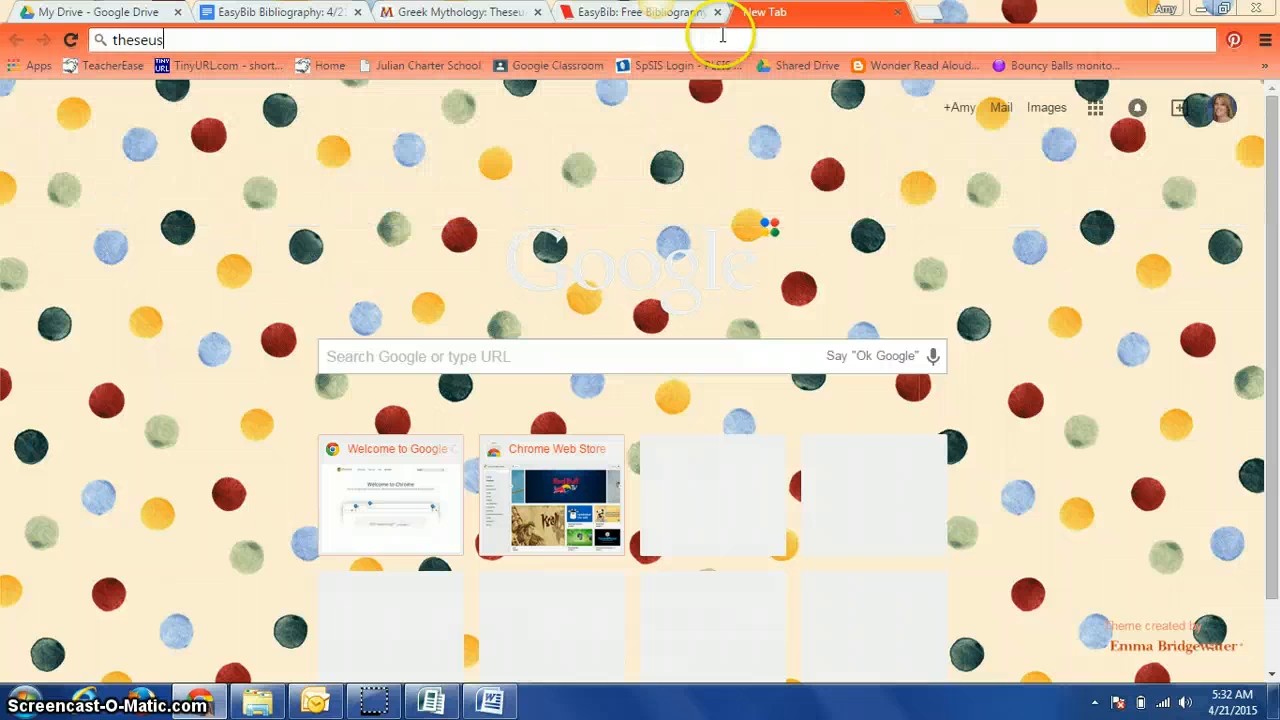
key("Return")
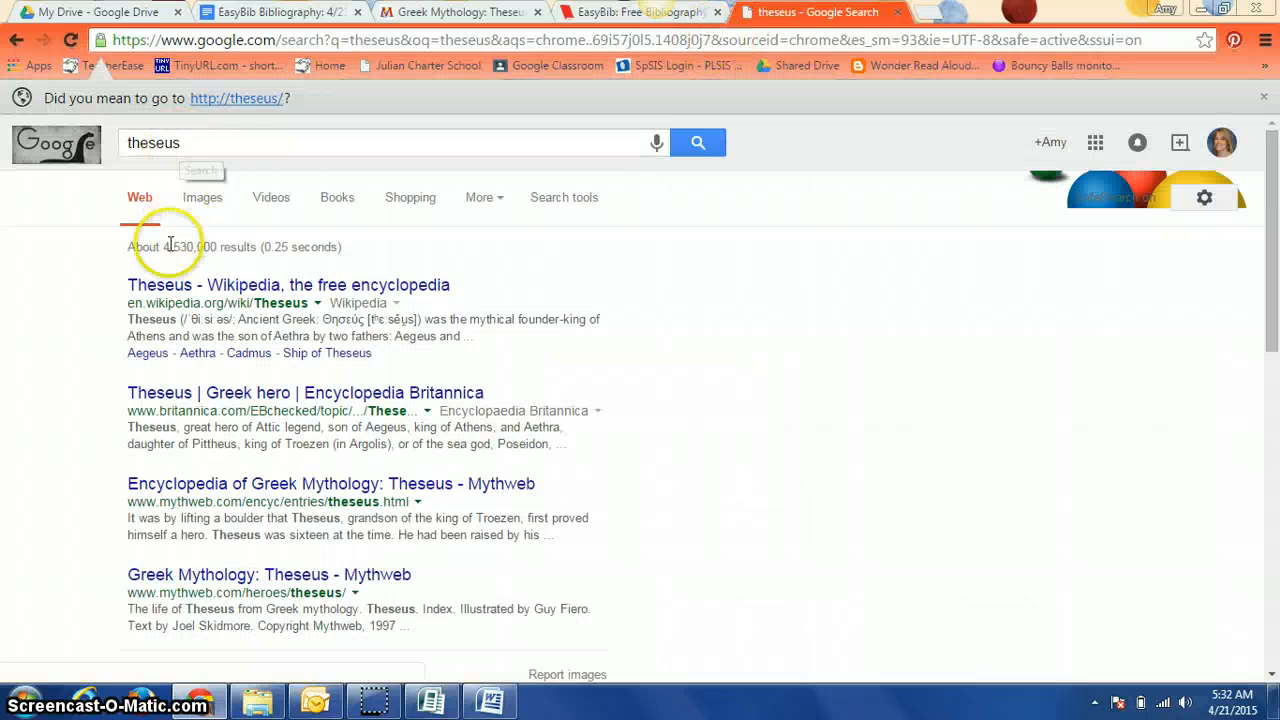
left_click(212, 199)
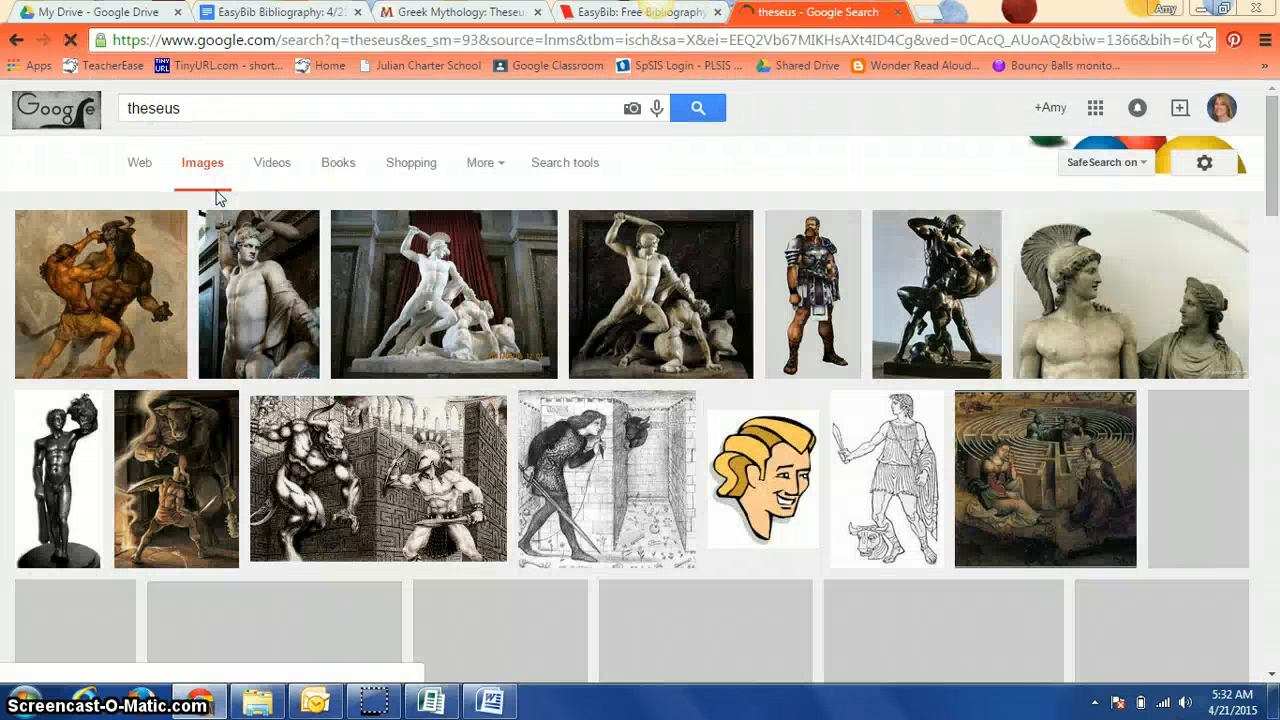
Step: Preview the Theseus Adventures painting of Theseus fighting the Minotaur and visit its source page
left_click(63, 271)
left_click(195, 332)
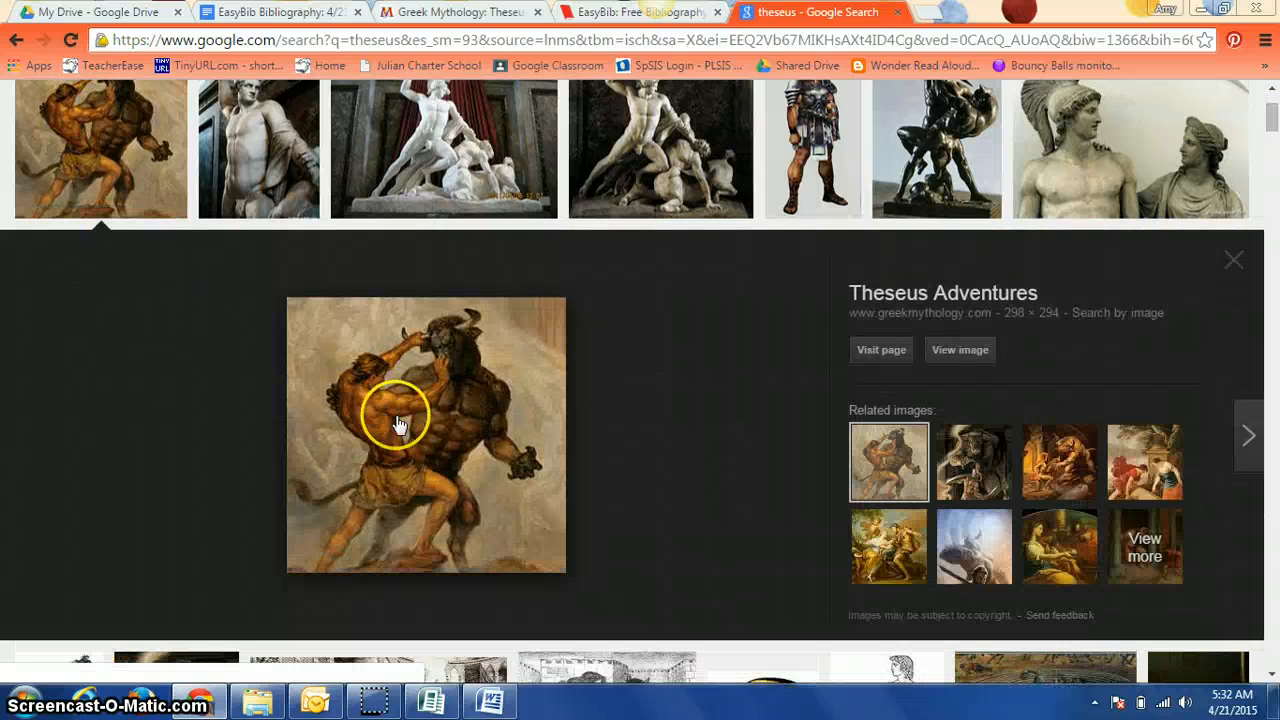
left_click(891, 353)
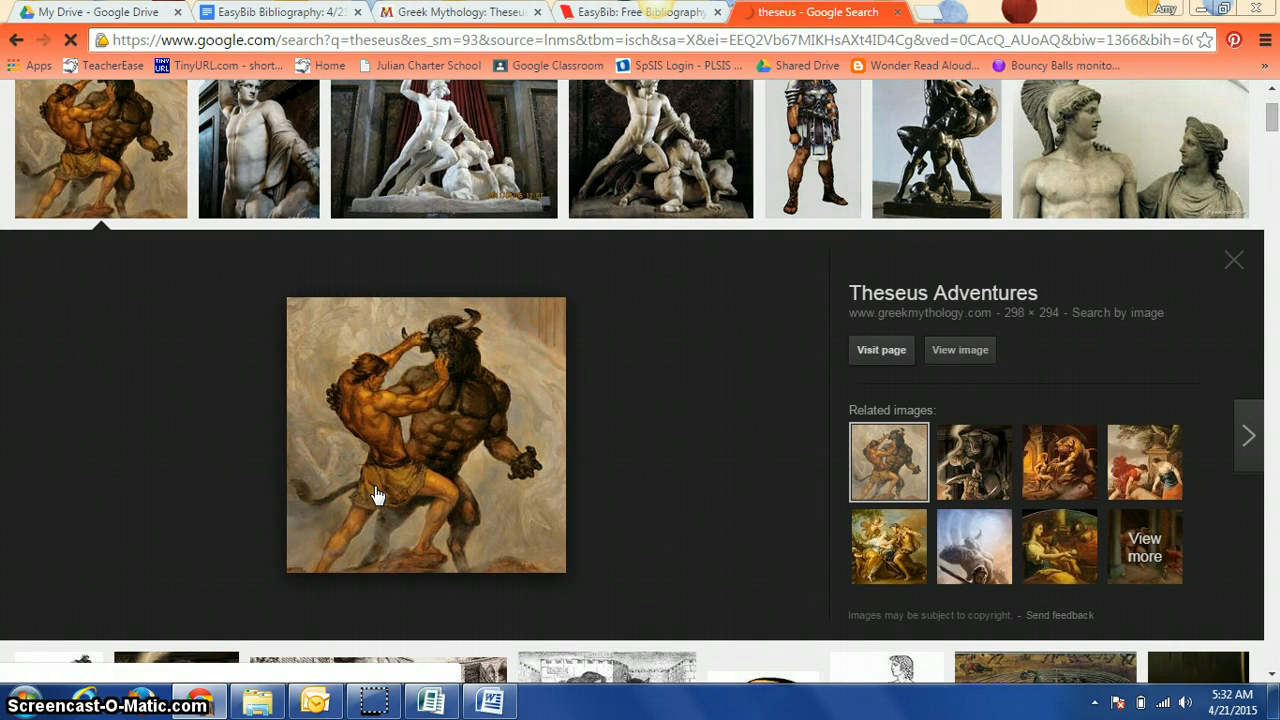
left_click(318, 675)
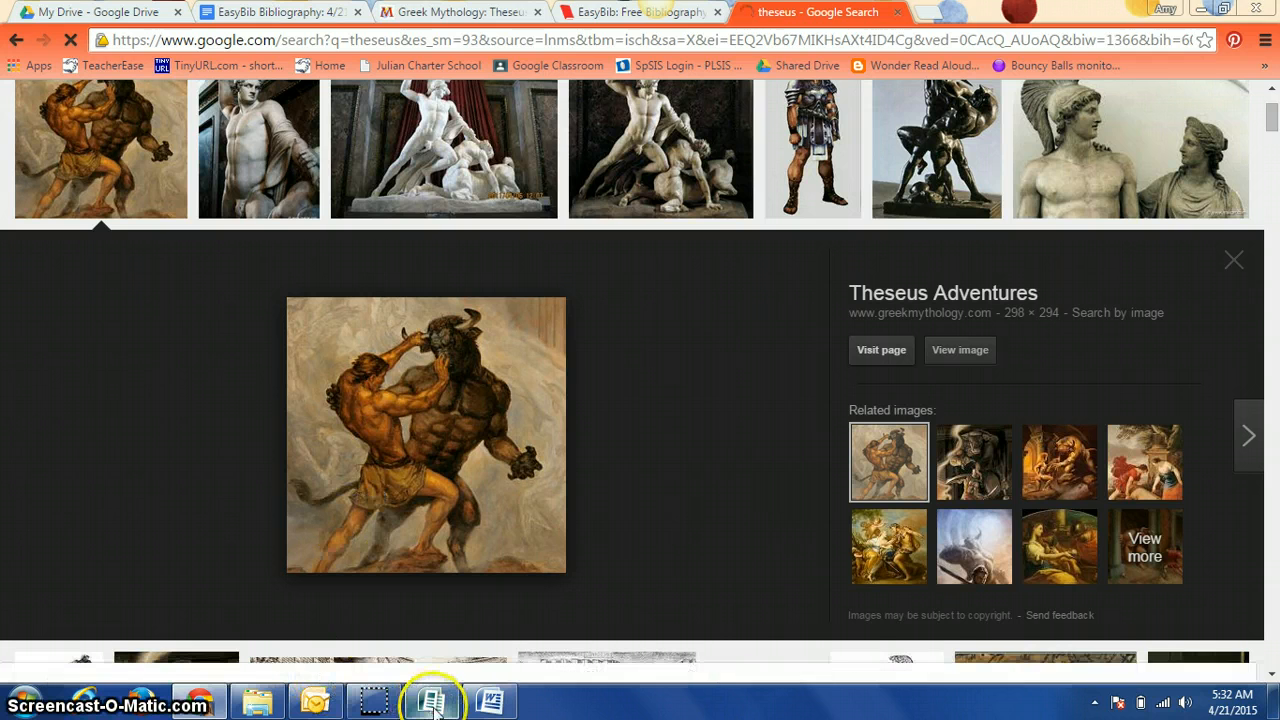
Step: Switch to the Theseus Trading Card in Microsoft Publisher and examine the pictures used on the card
left_click(433, 703)
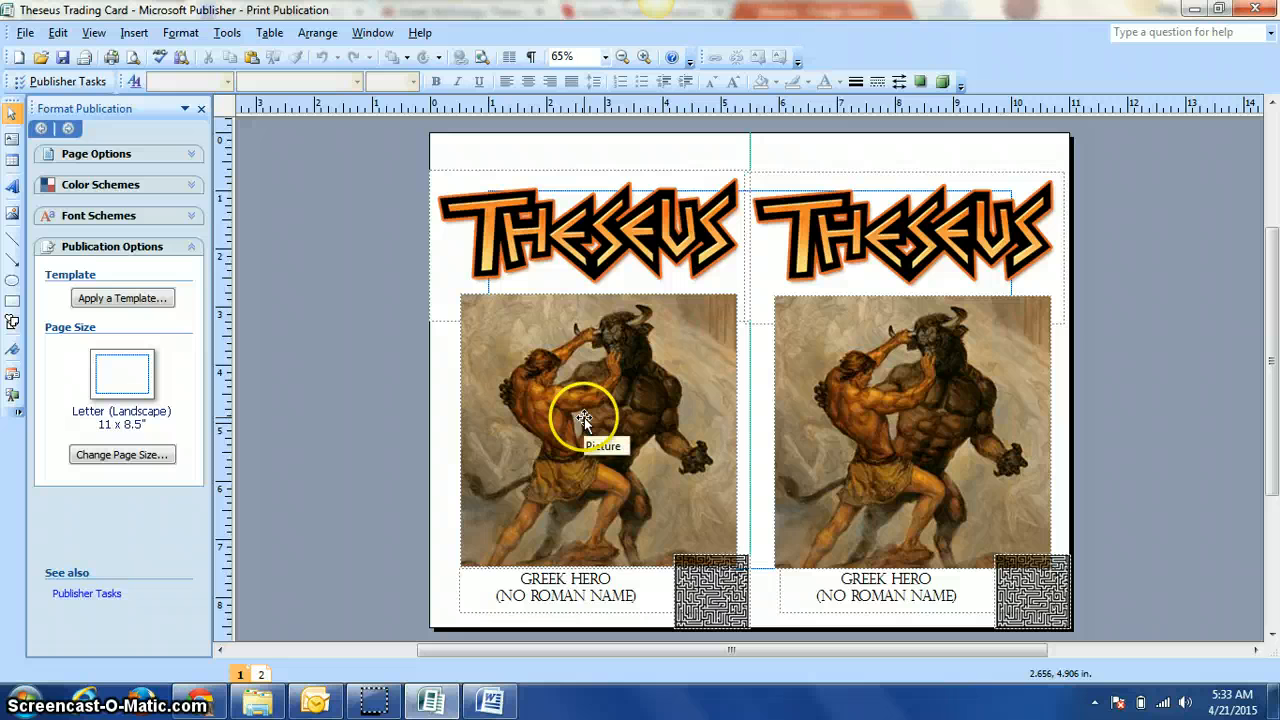
left_click(690, 606)
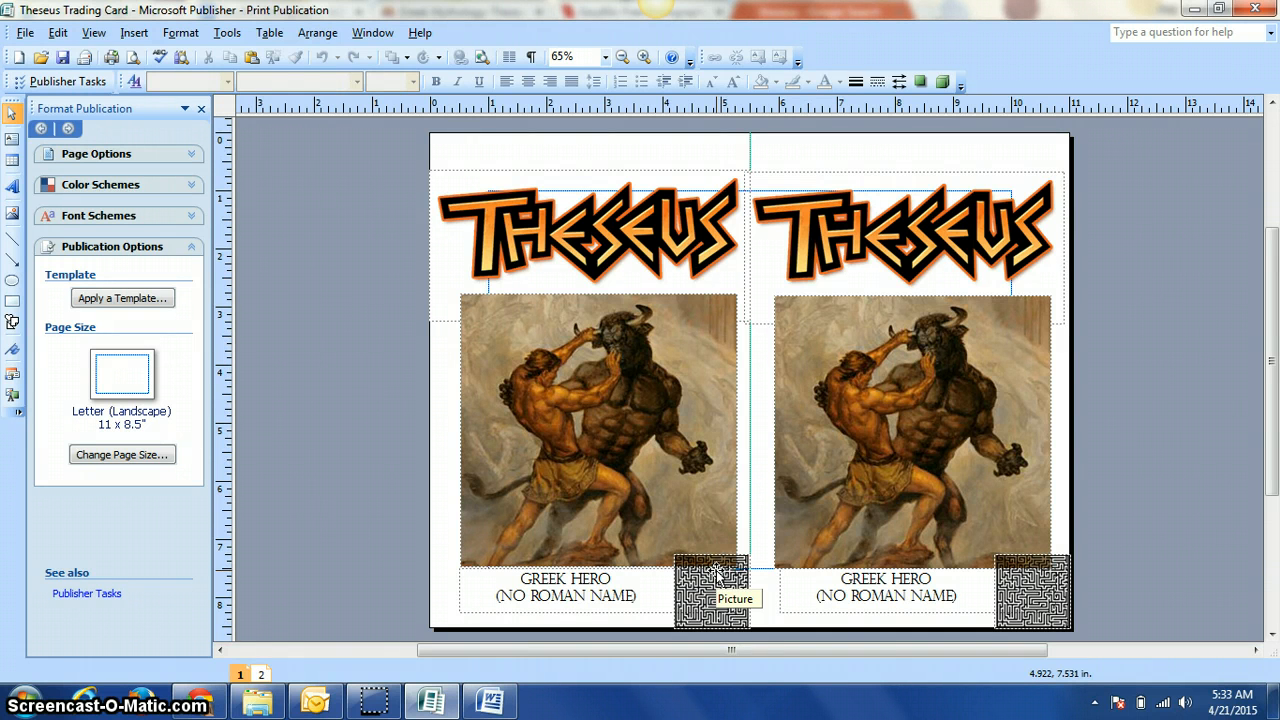
left_click(715, 574)
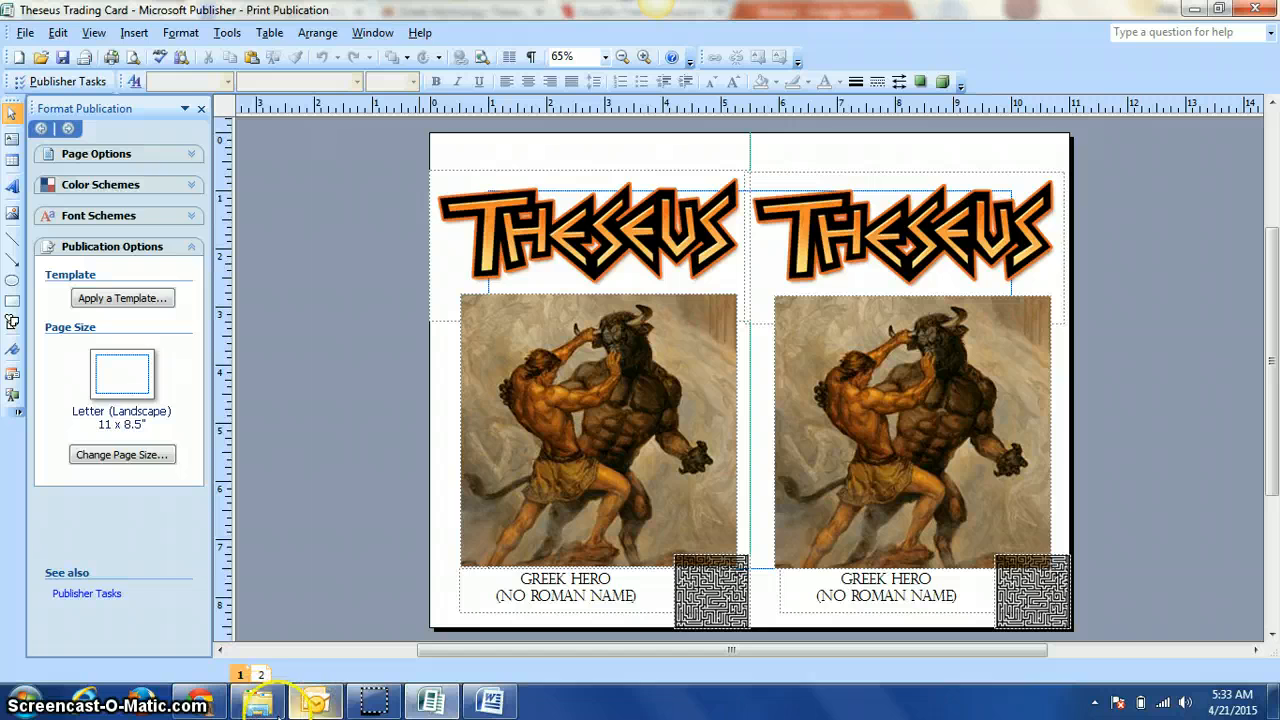
Step: Return to the EasyBib bibliography in the browser and select all four citations for the list of resources
left_click(210, 706)
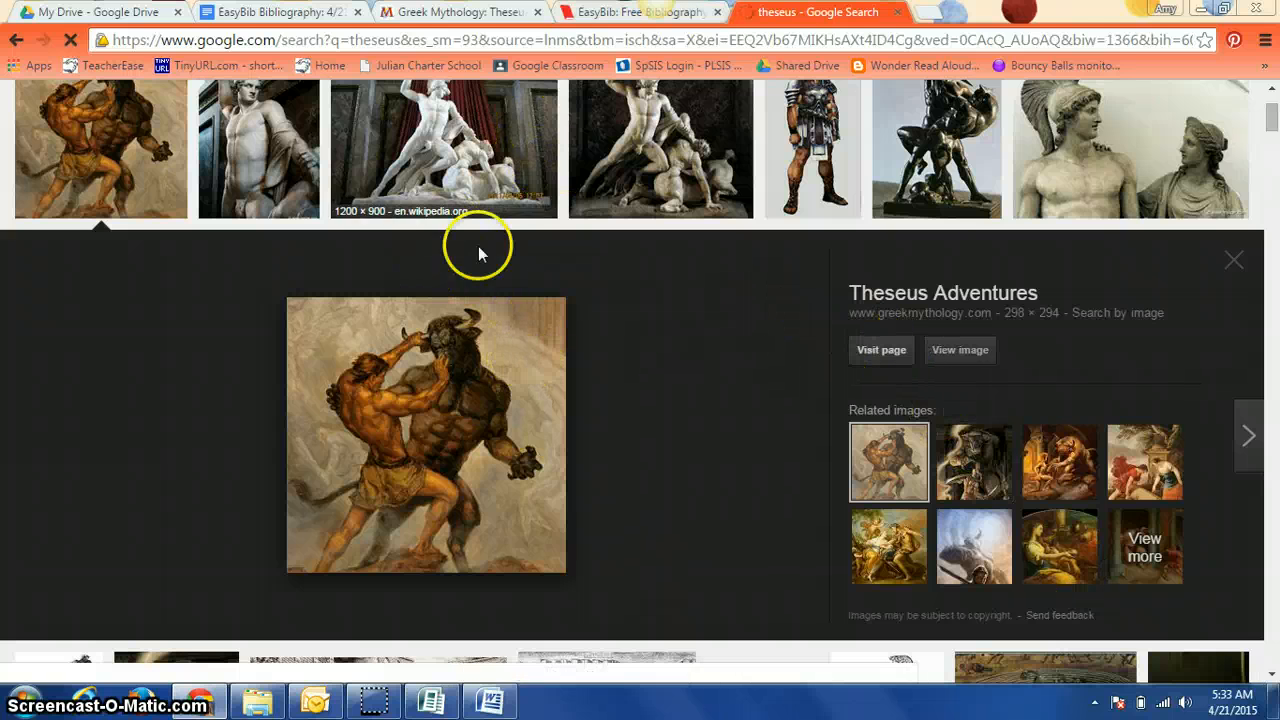
left_click(640, 12)
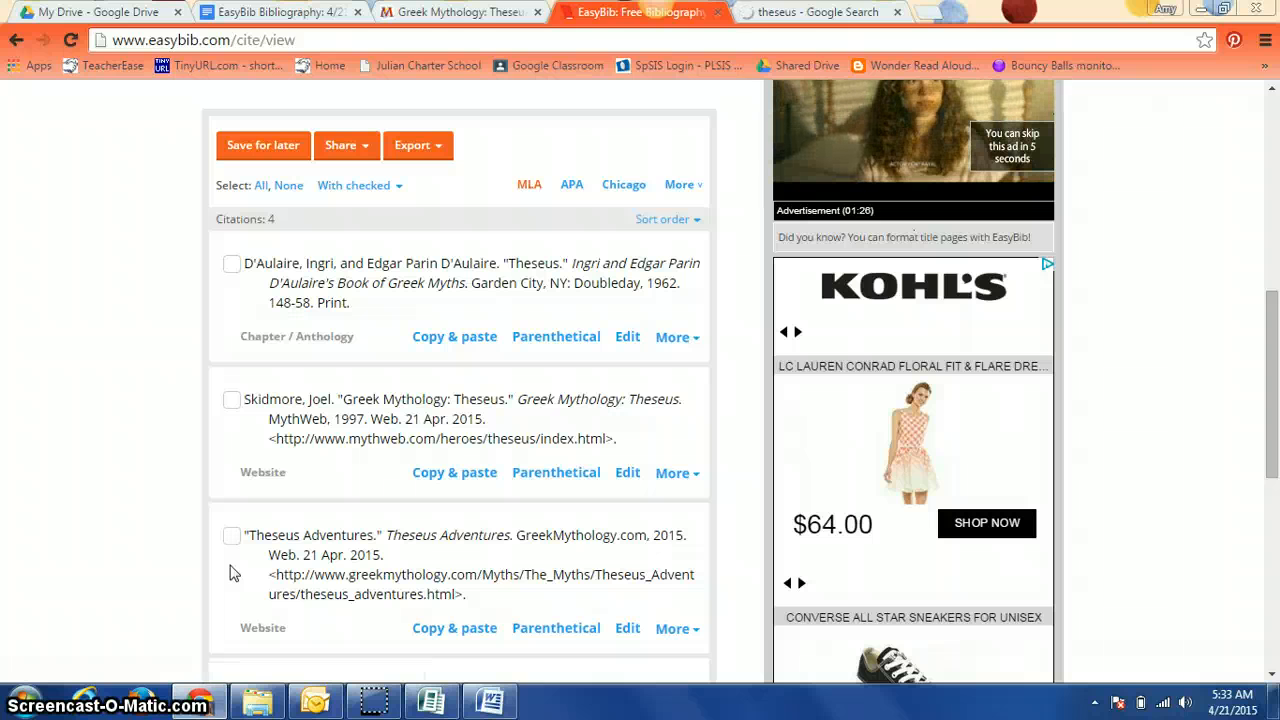
left_click(231, 263)
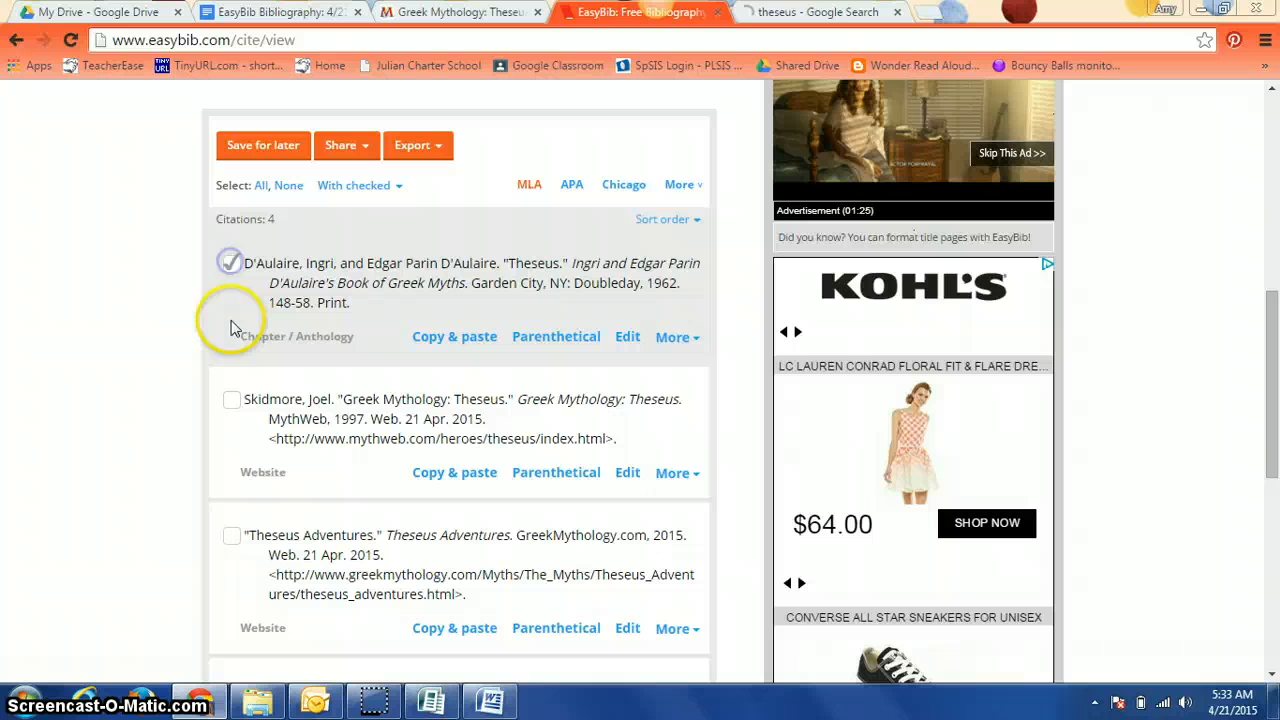
left_click(231, 400)
left_click(232, 537)
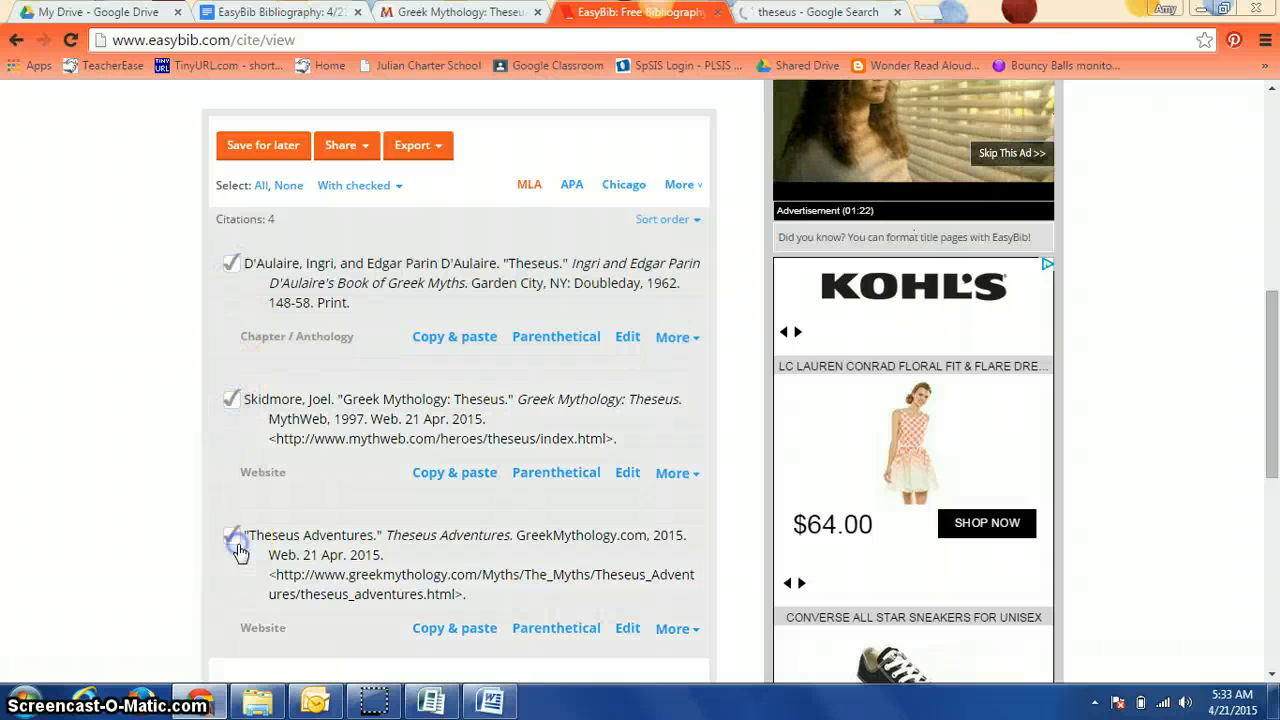
left_click_drag(1272, 360, 1274, 432)
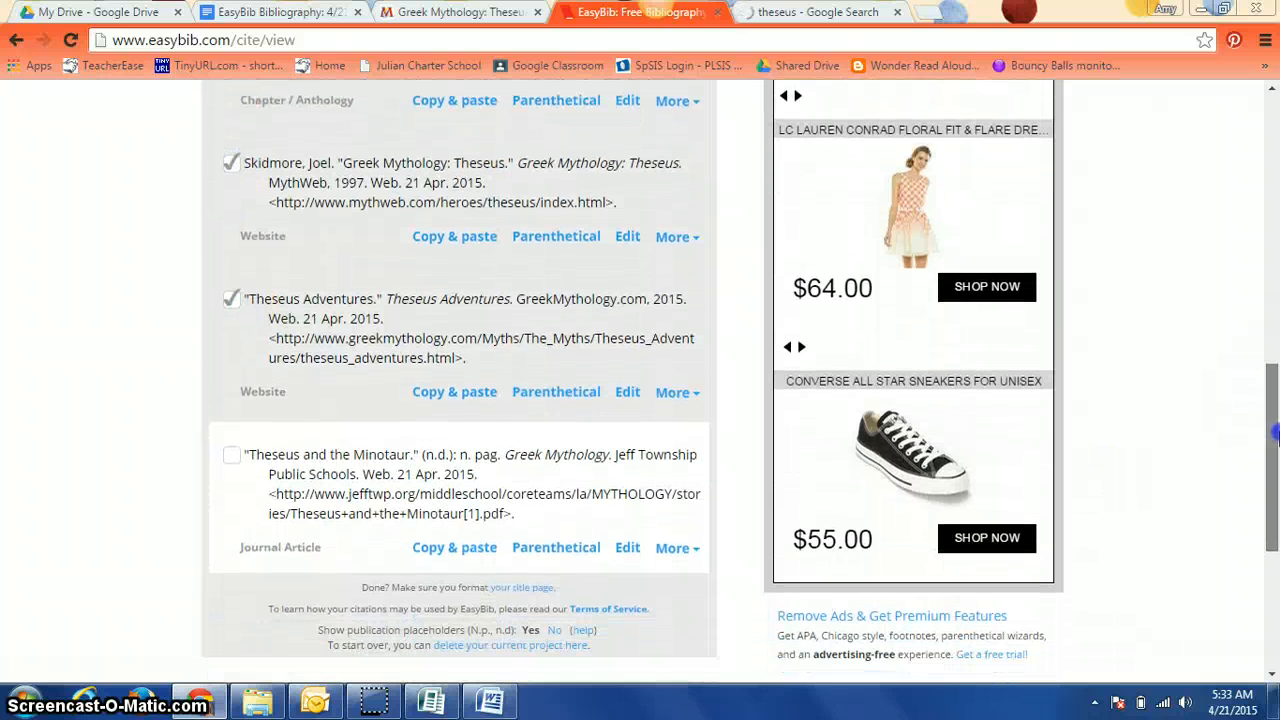
left_click(231, 455)
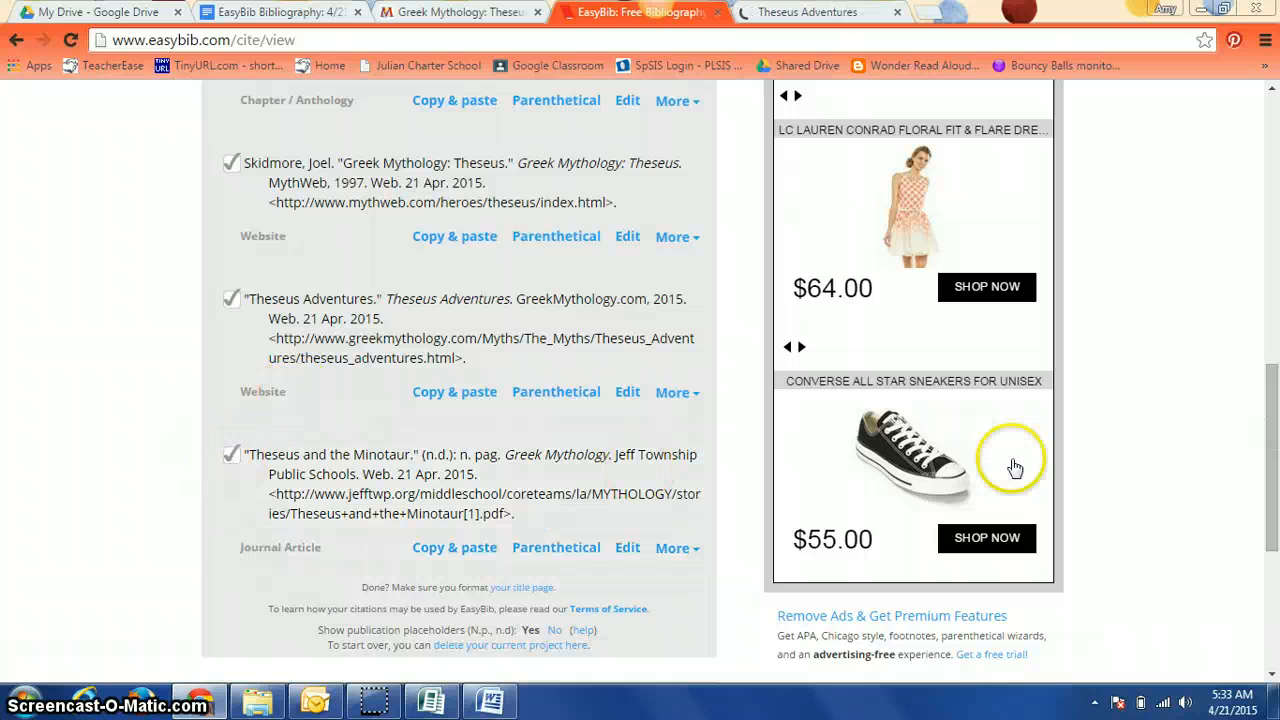
Step: Export the selected EasyBib citations to Google Docs and open the uploaded bibliography document
left_click_drag(1274, 494, 1257, 343)
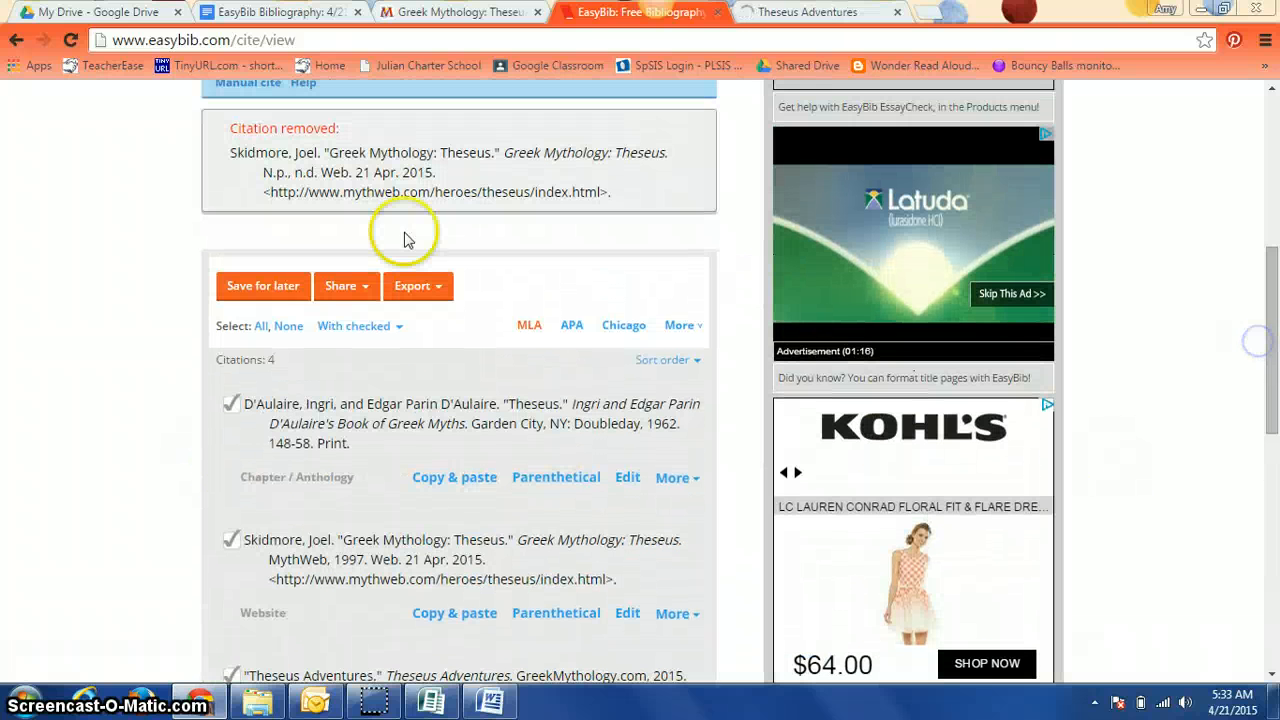
left_click(415, 292)
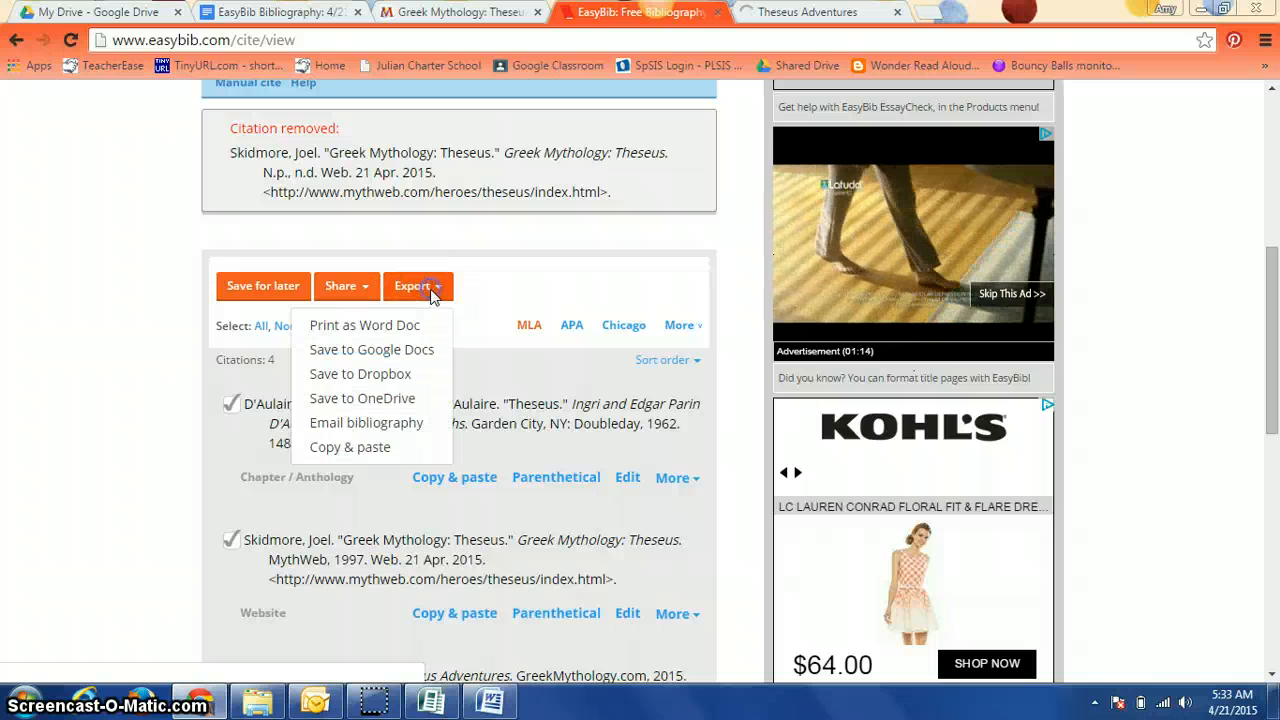
left_click(425, 355)
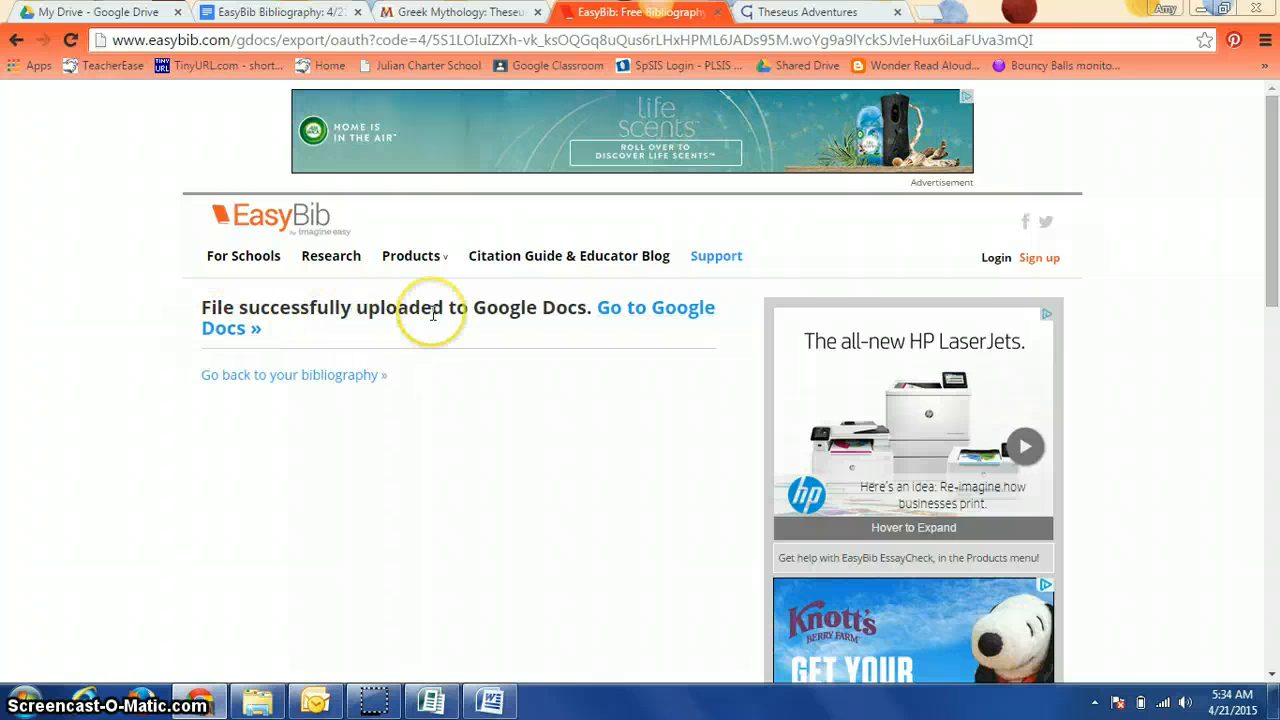
left_click(636, 312)
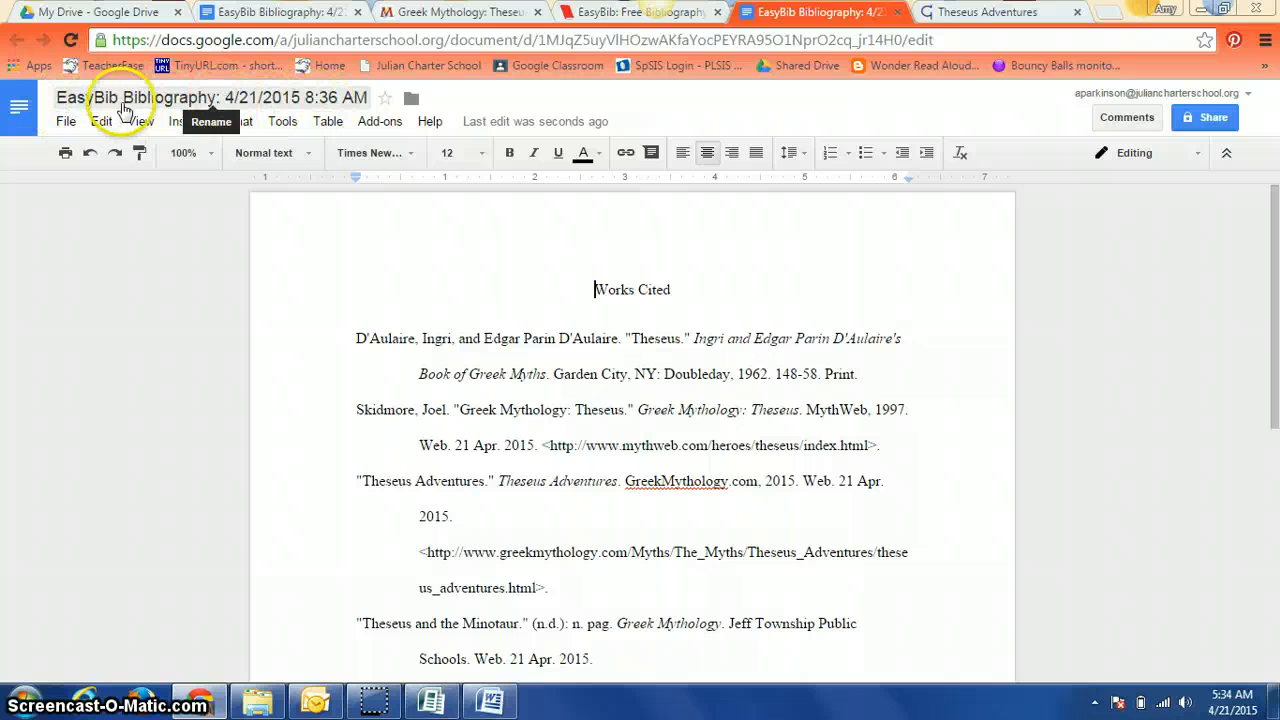
Step: Rename the bibliography document as "Theseus Works Consulted page"
left_click(65, 121)
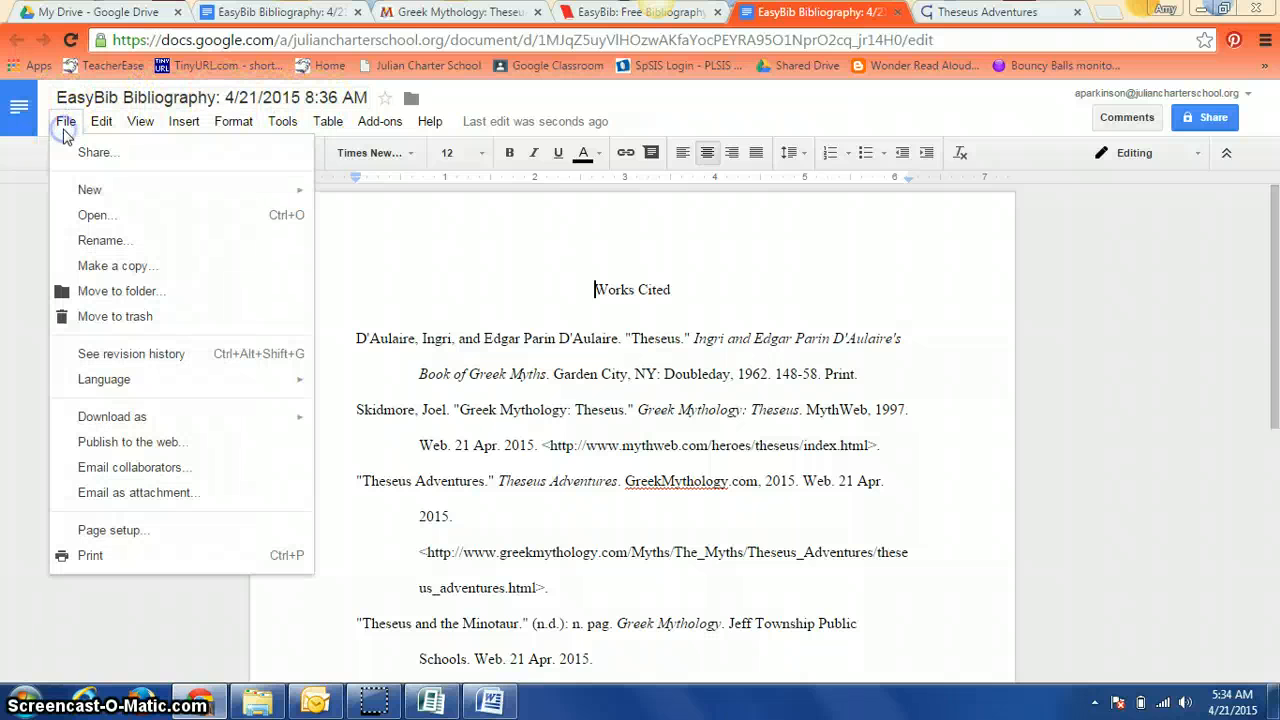
left_click(110, 244)
type("Theseus Works Consulted")
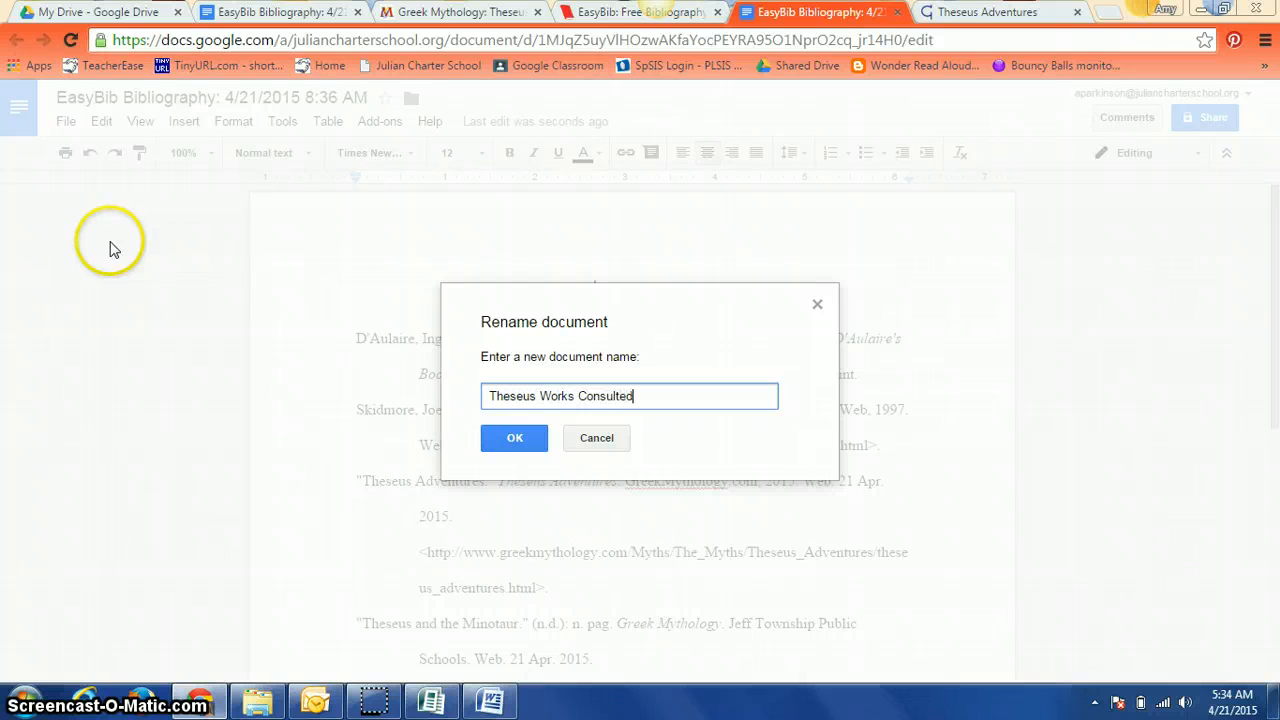
type(" page")
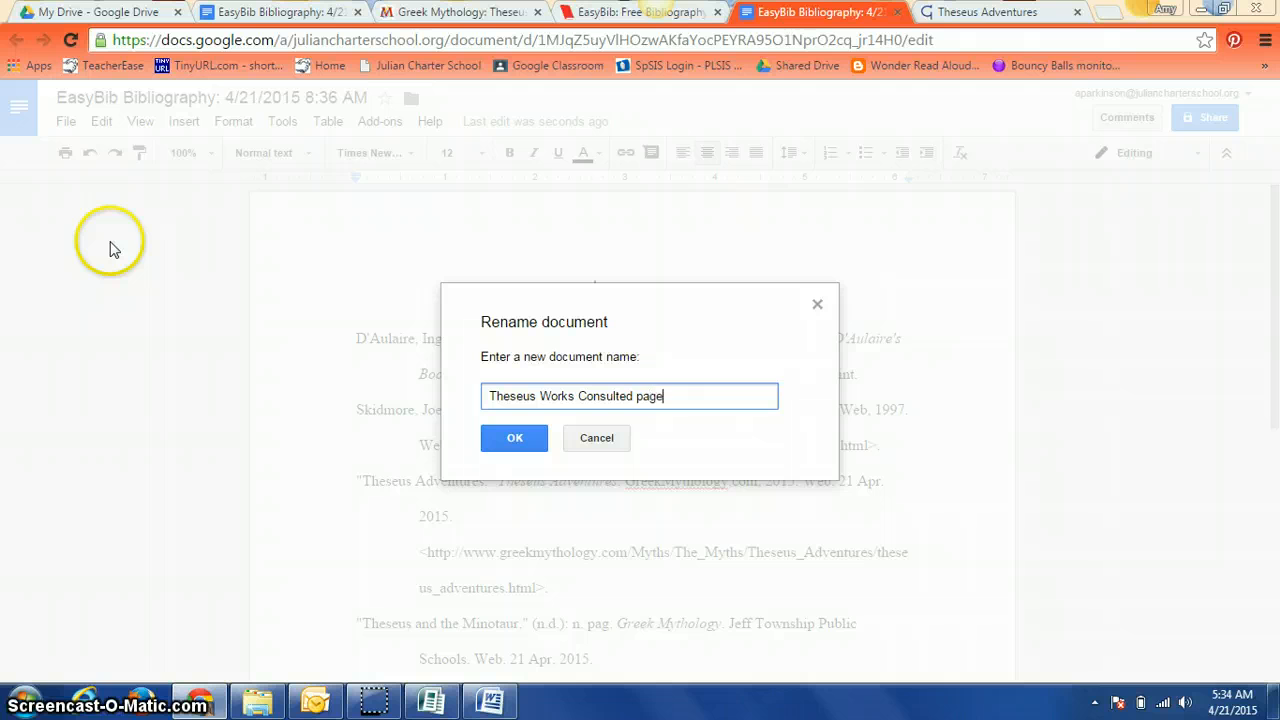
left_click(515, 438)
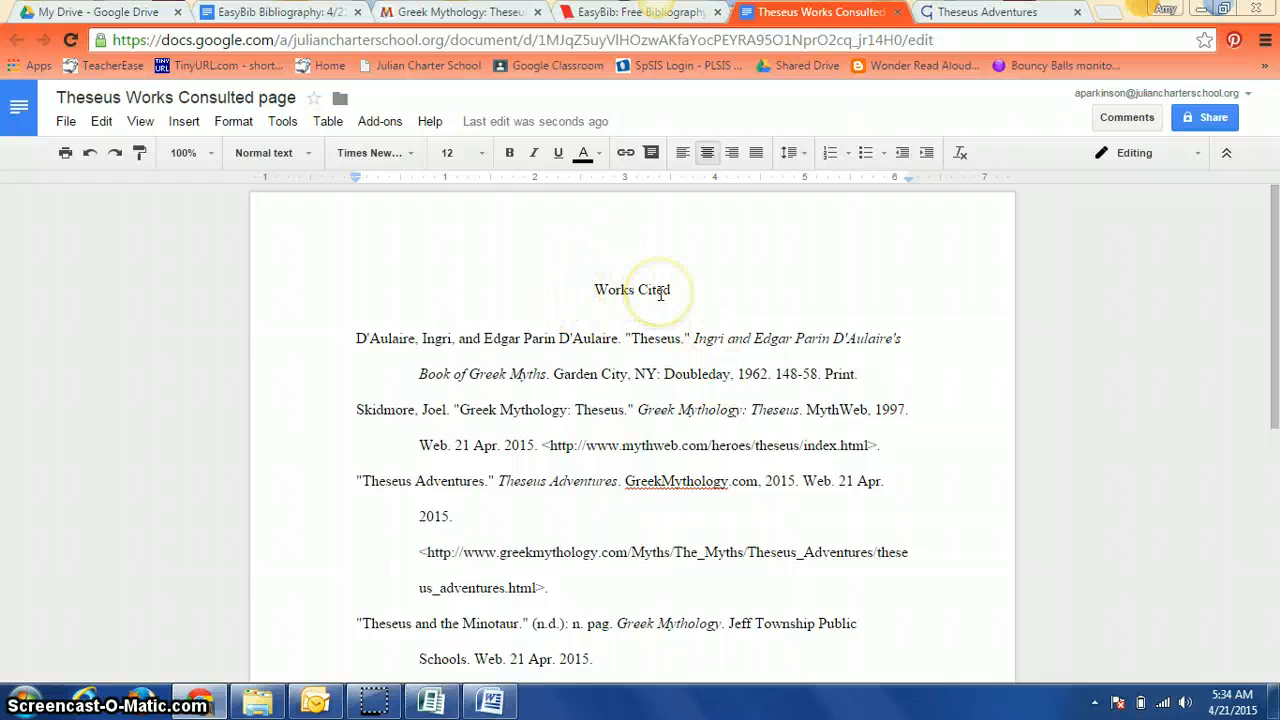
Step: View both pages of the Theseus Trading Card in Microsoft Publisher and return to the Google Docs document in the browser
left_click(431, 701)
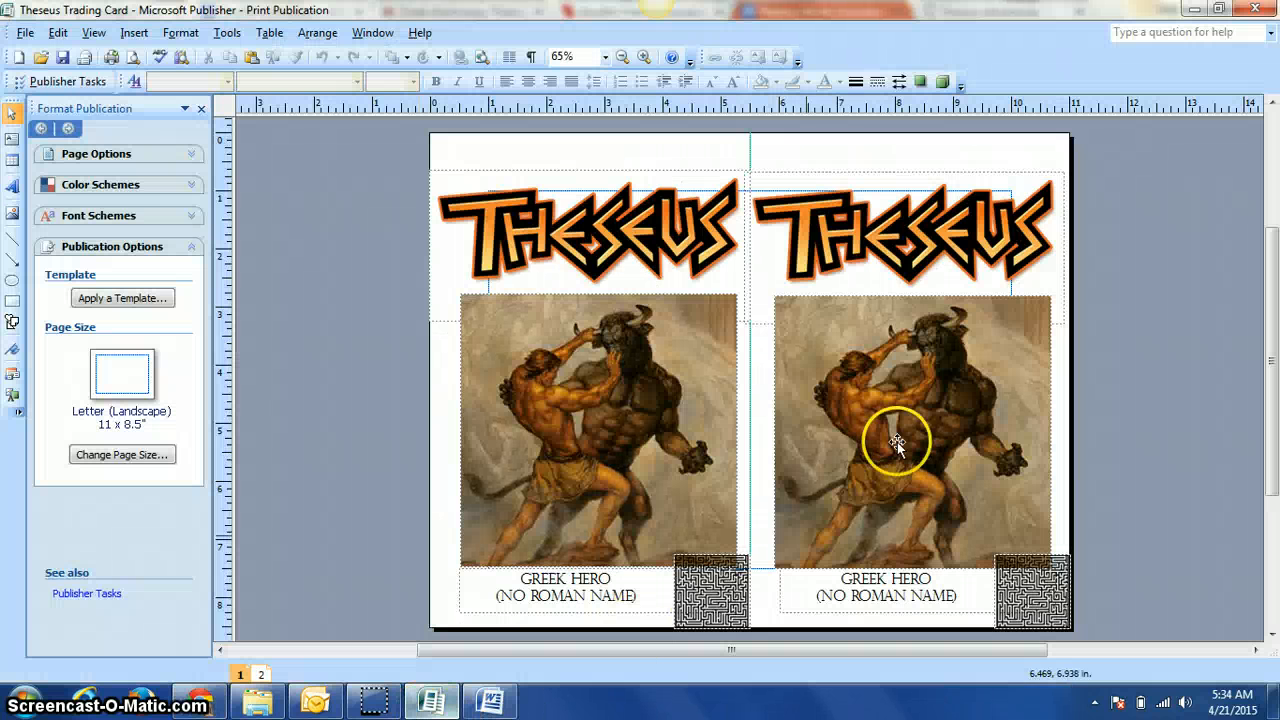
left_click(261, 674)
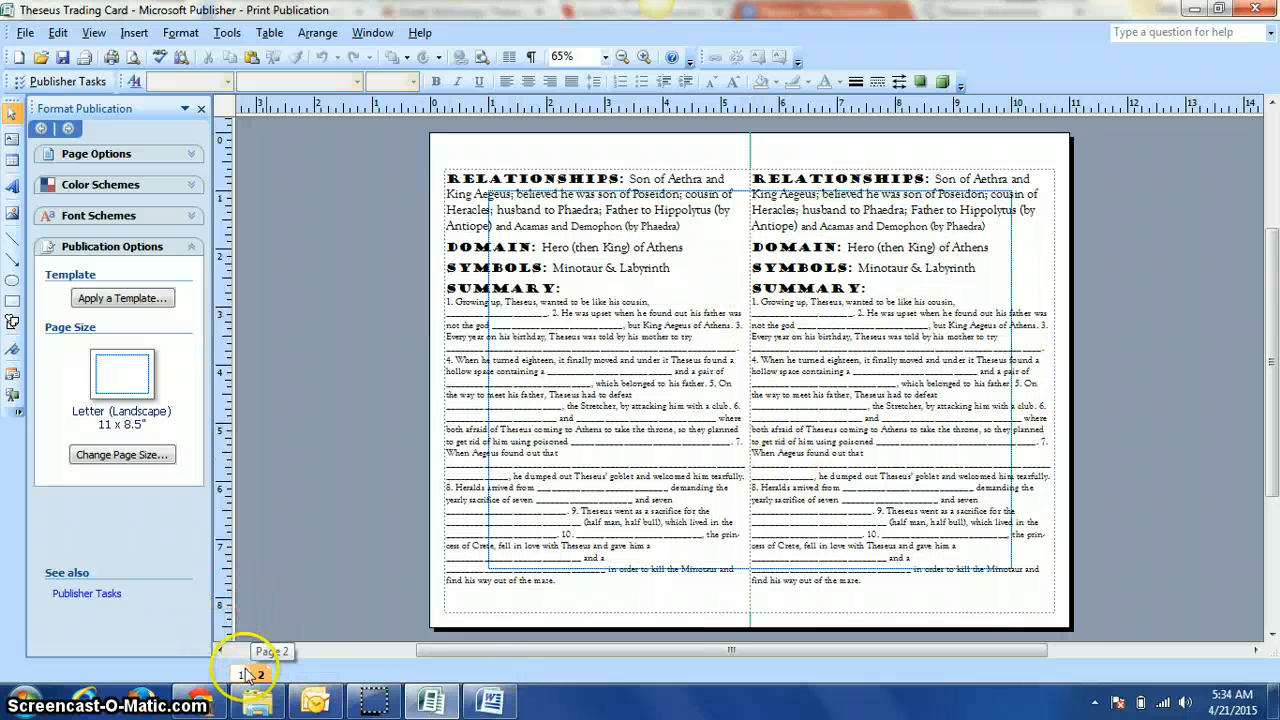
left_click(192, 704)
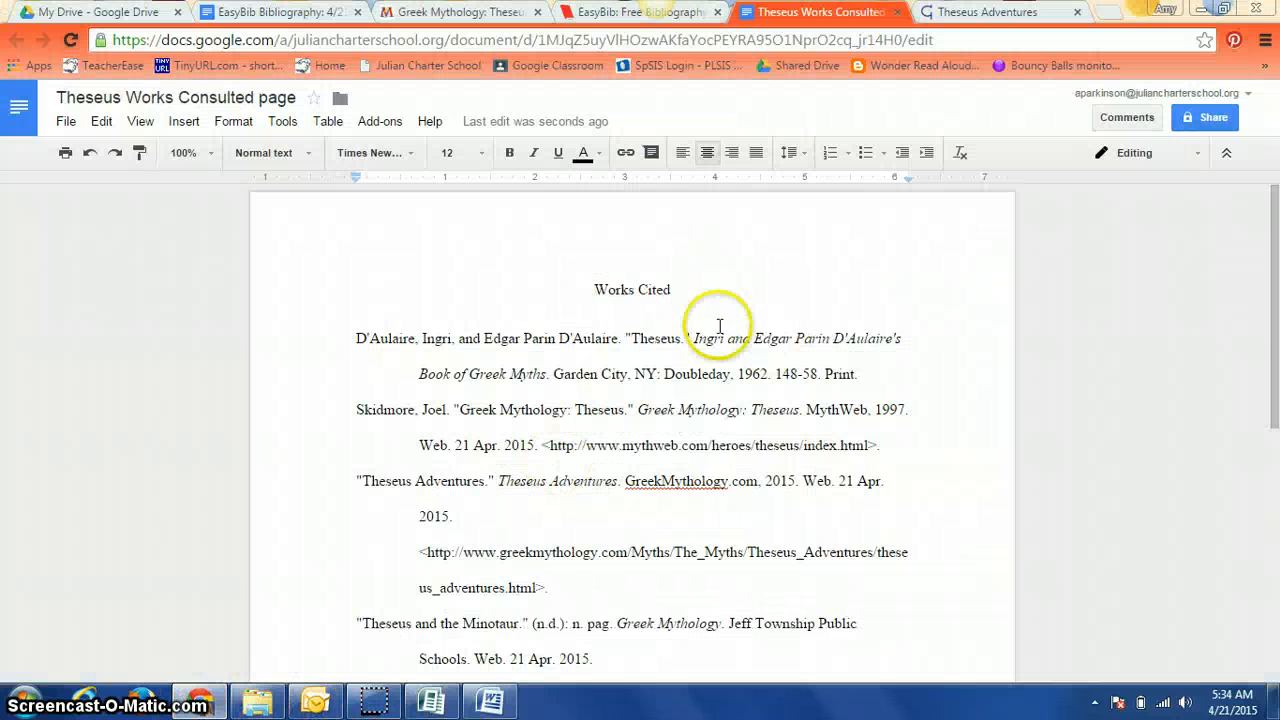
Step: Change the page heading to read "Works Consulted"
double_click(662, 289)
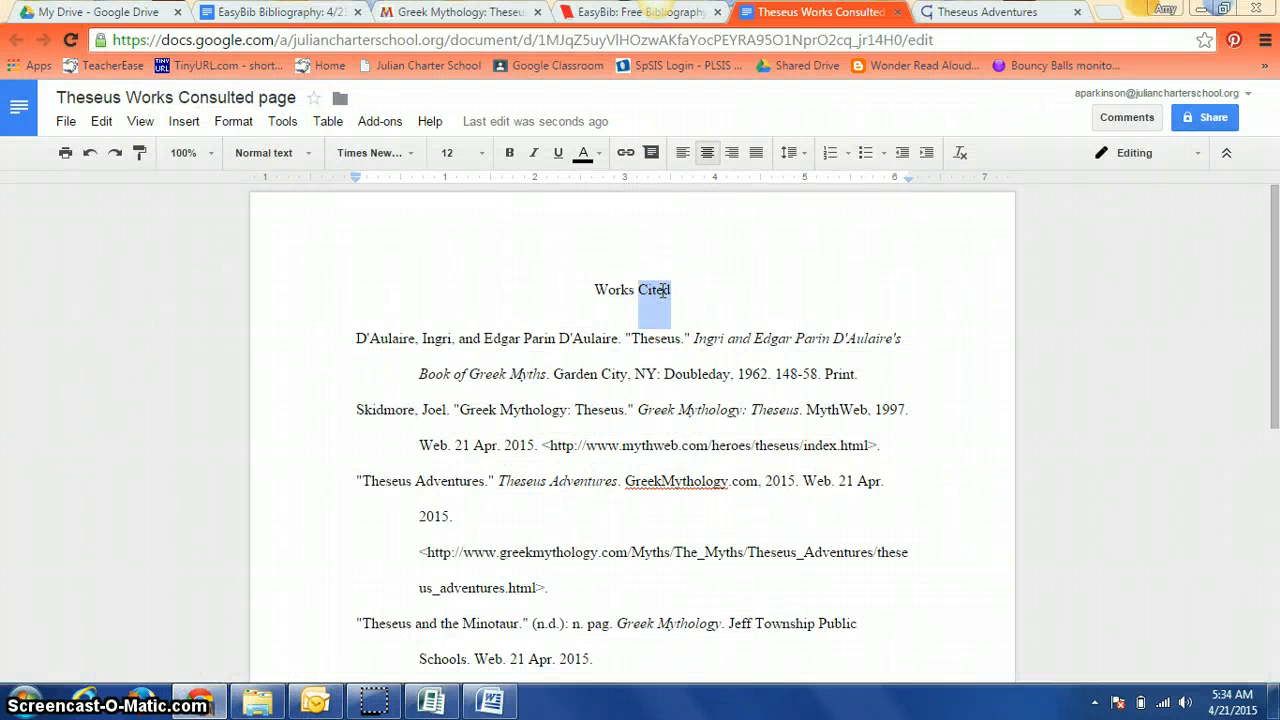
type("Consul")
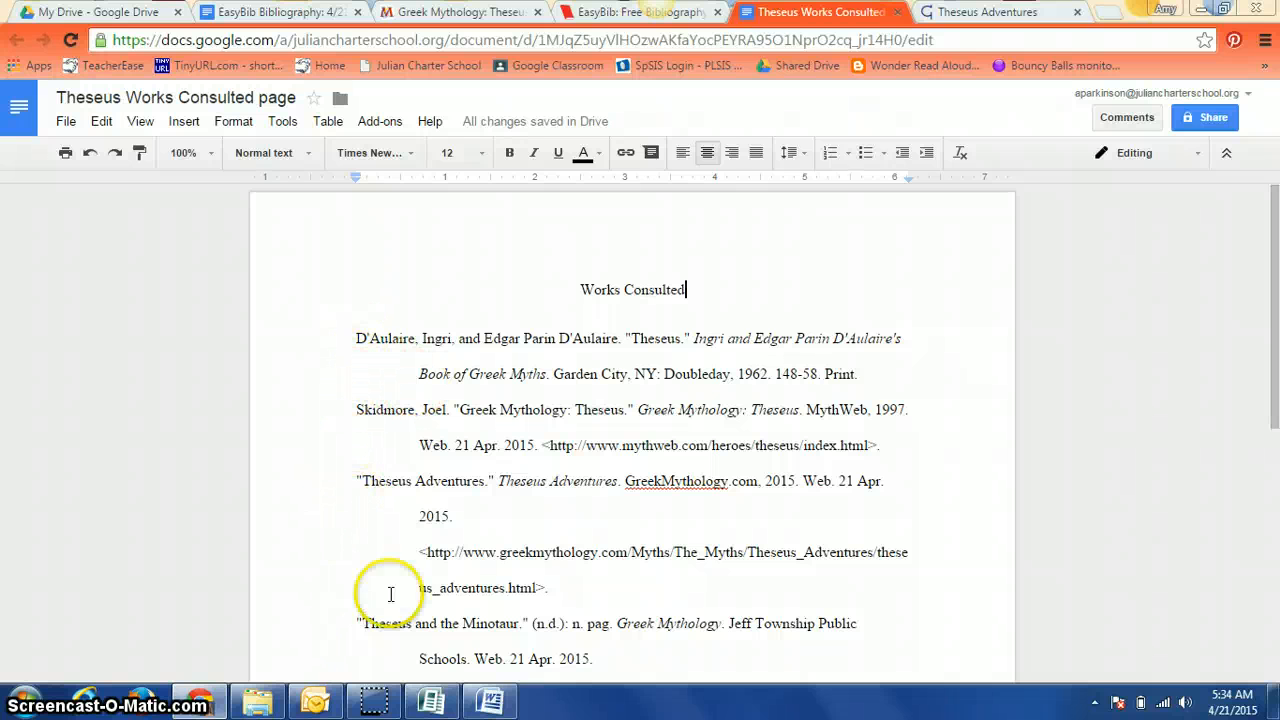
left_click_drag(1273, 295, 1276, 260)
left_click(697, 289)
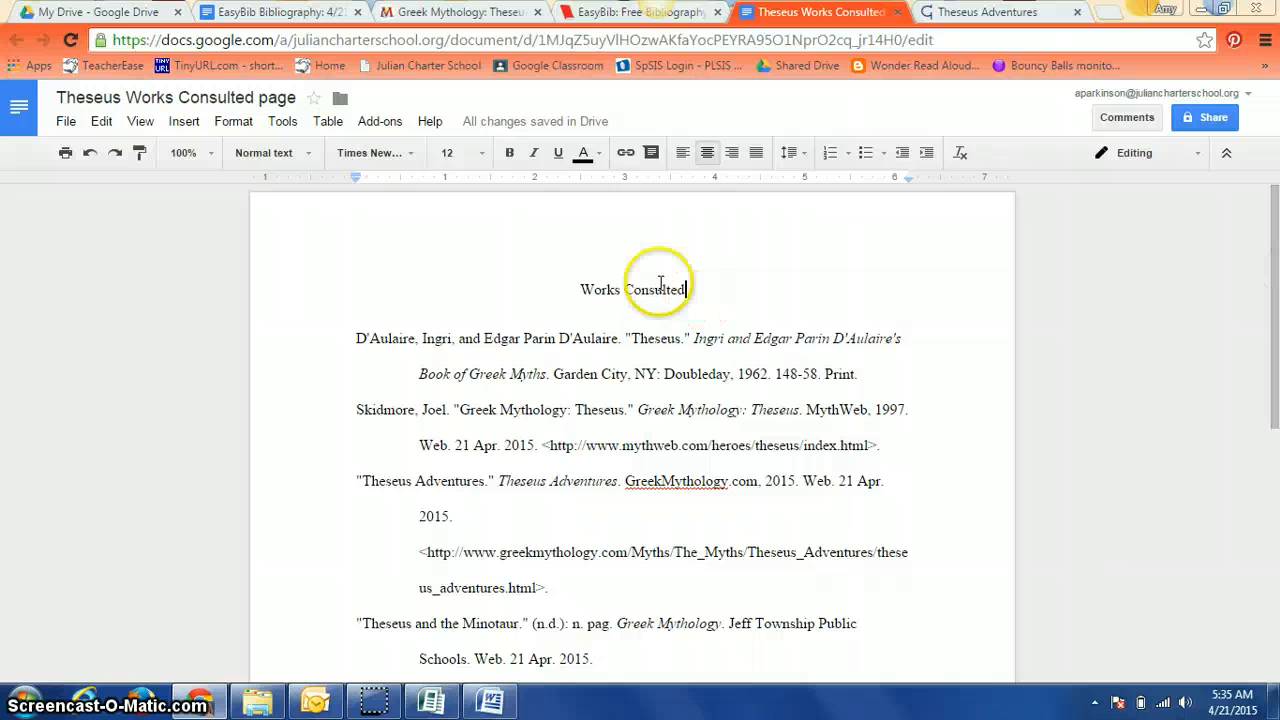
Step: Set the document's top, bottom, left and right page margins to 1 inch
left_click(63, 121)
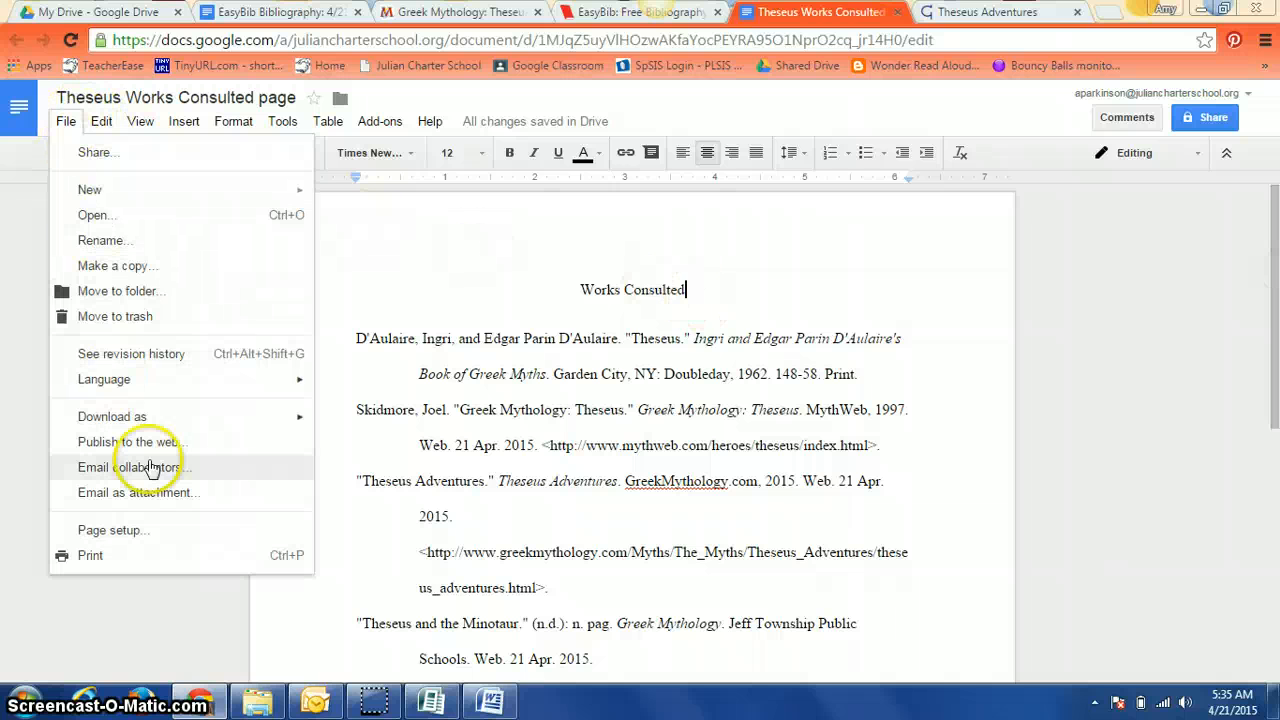
left_click(125, 530)
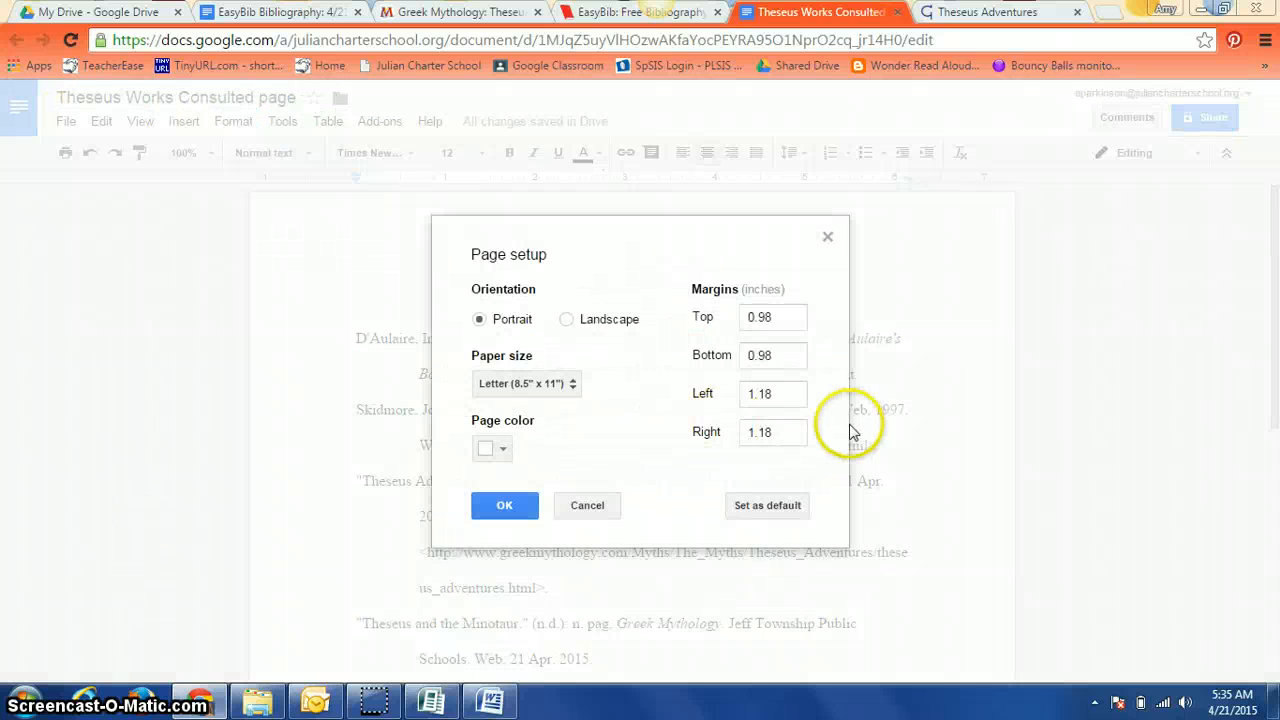
left_click(770, 320)
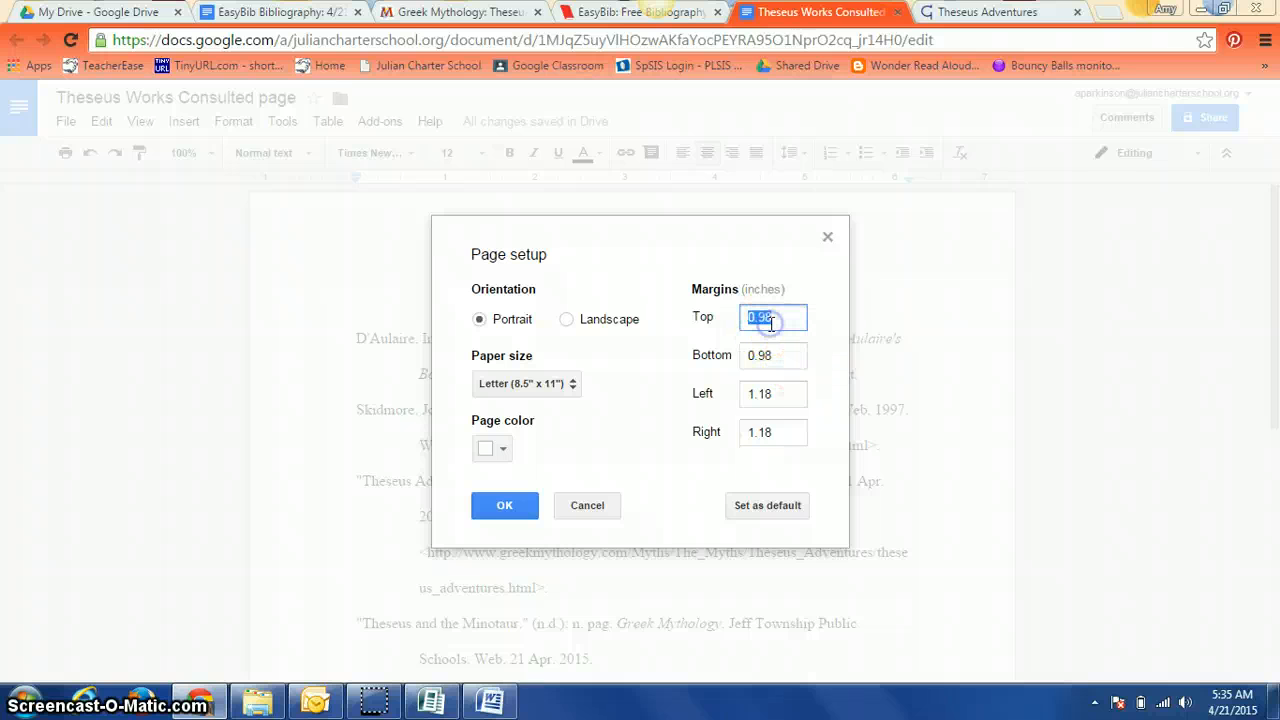
left_click(778, 357)
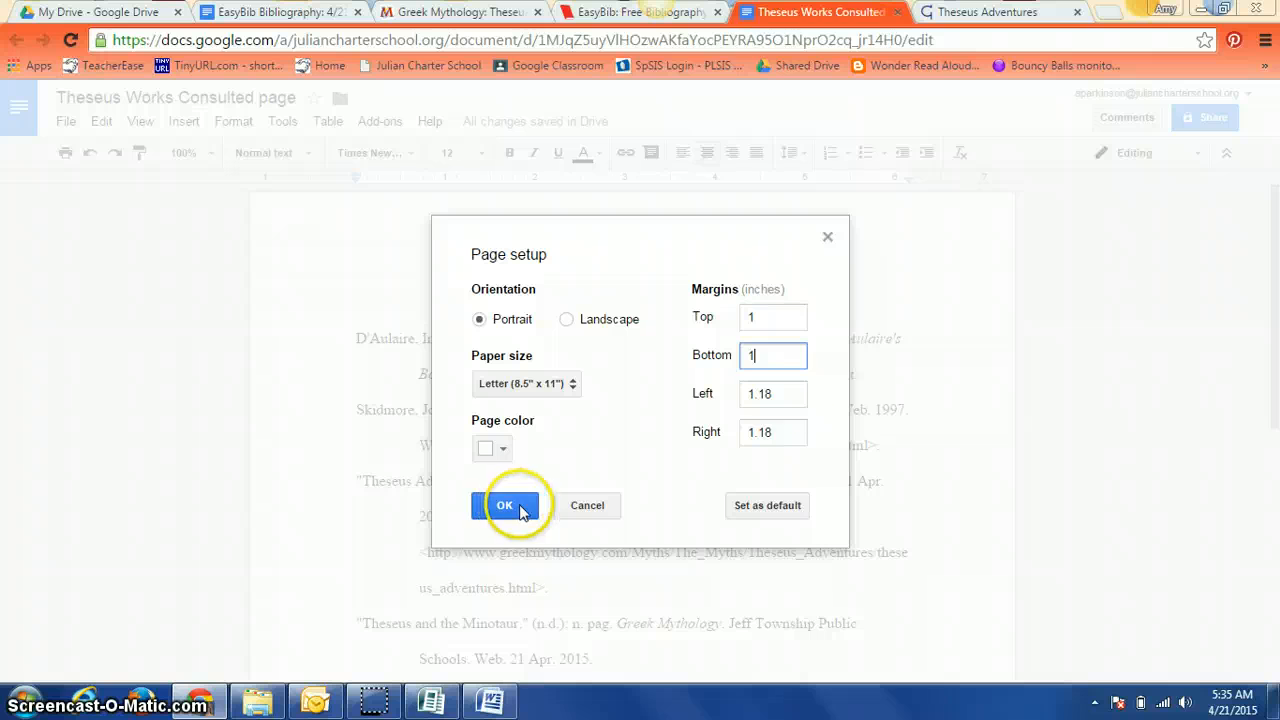
left_click(782, 393)
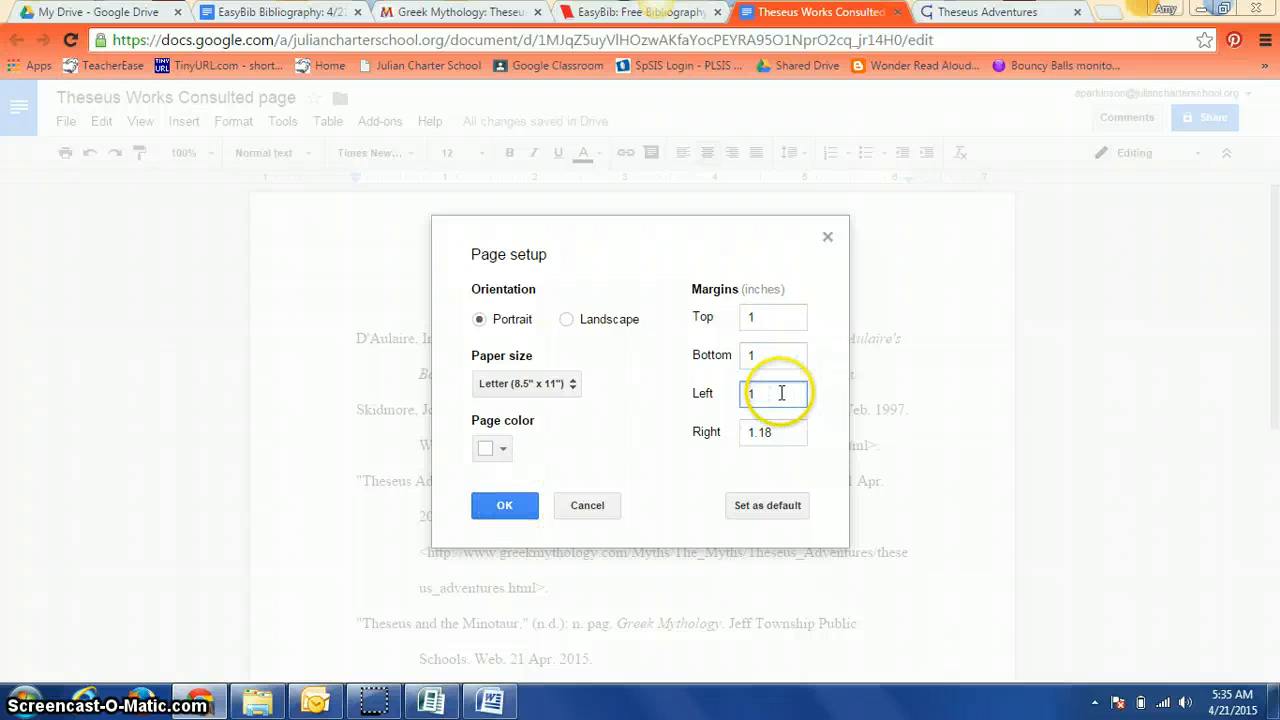
left_click(770, 431)
type("1")
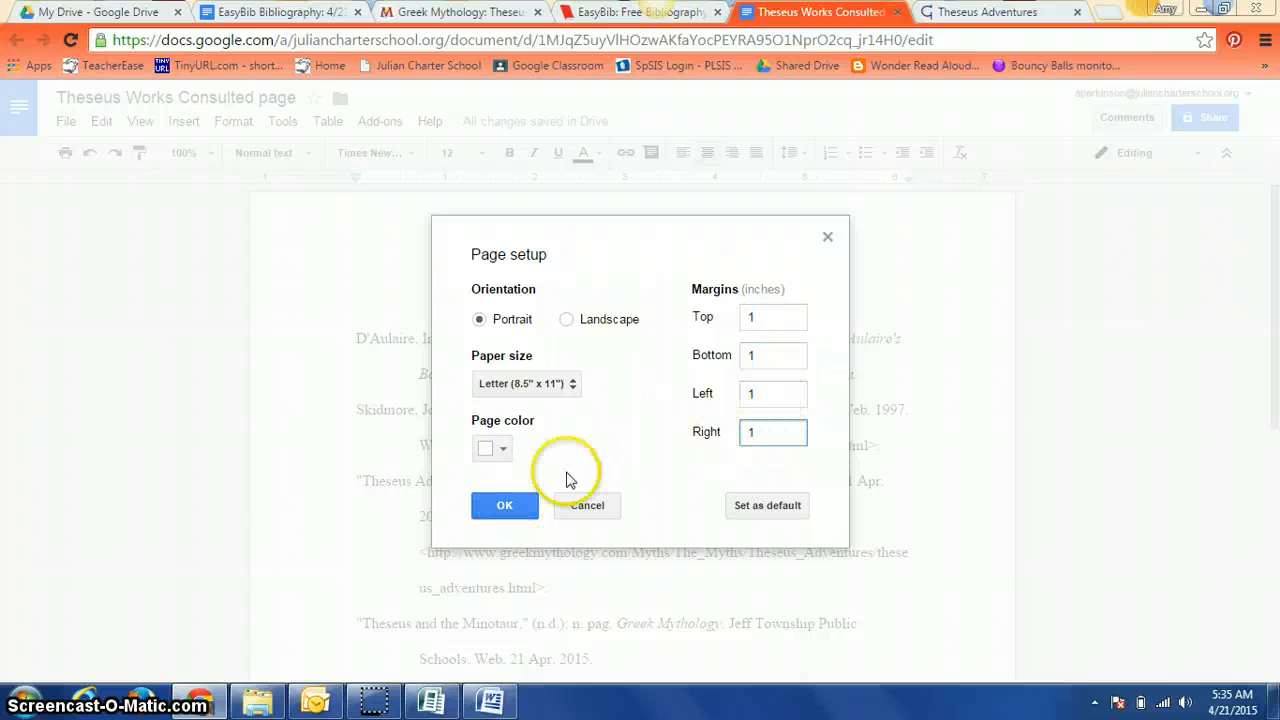
left_click(514, 504)
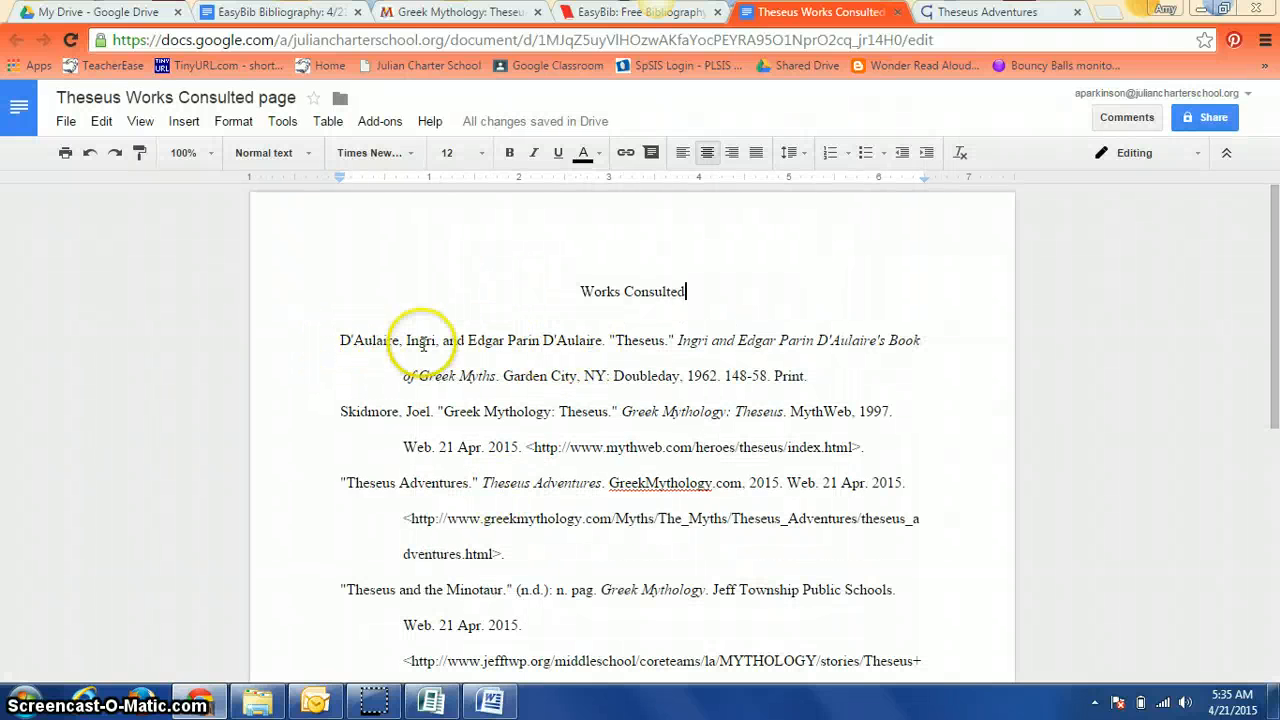
Step: Check the line spacing setting of the Works Consulted page and review the document down to its last citation
left_click(245, 123)
mouse_move(295, 377)
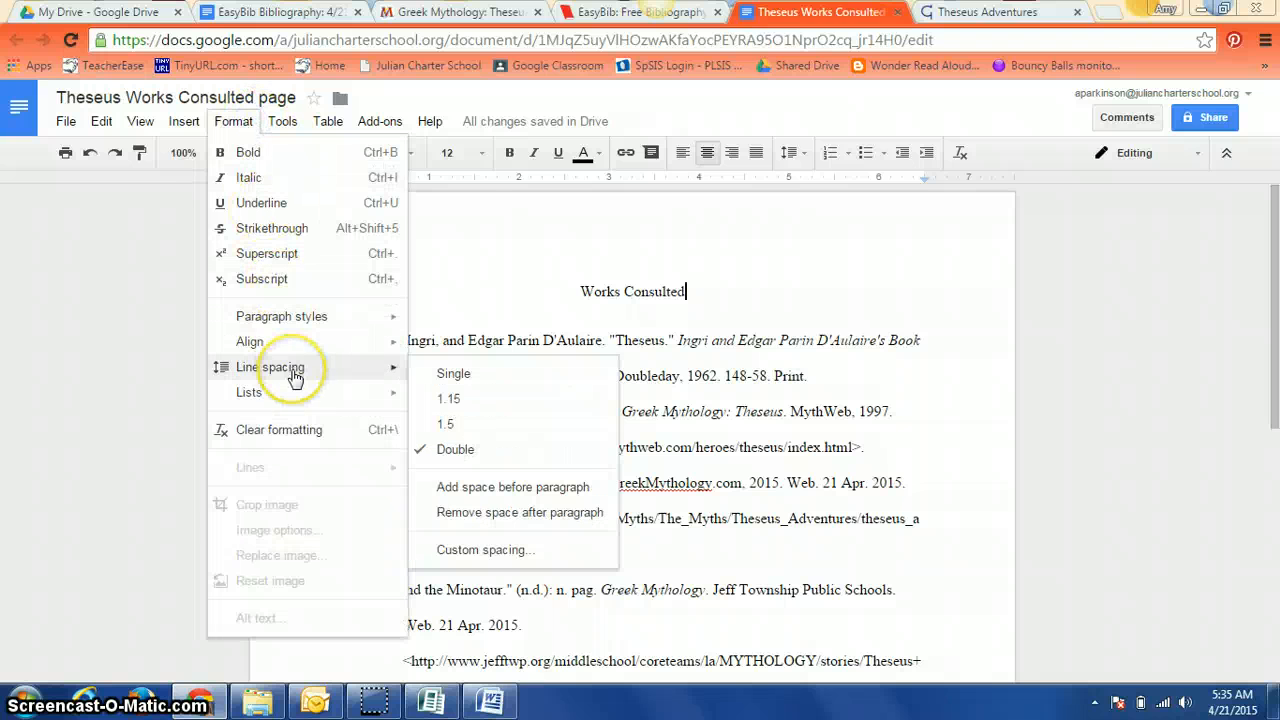
left_click(529, 230)
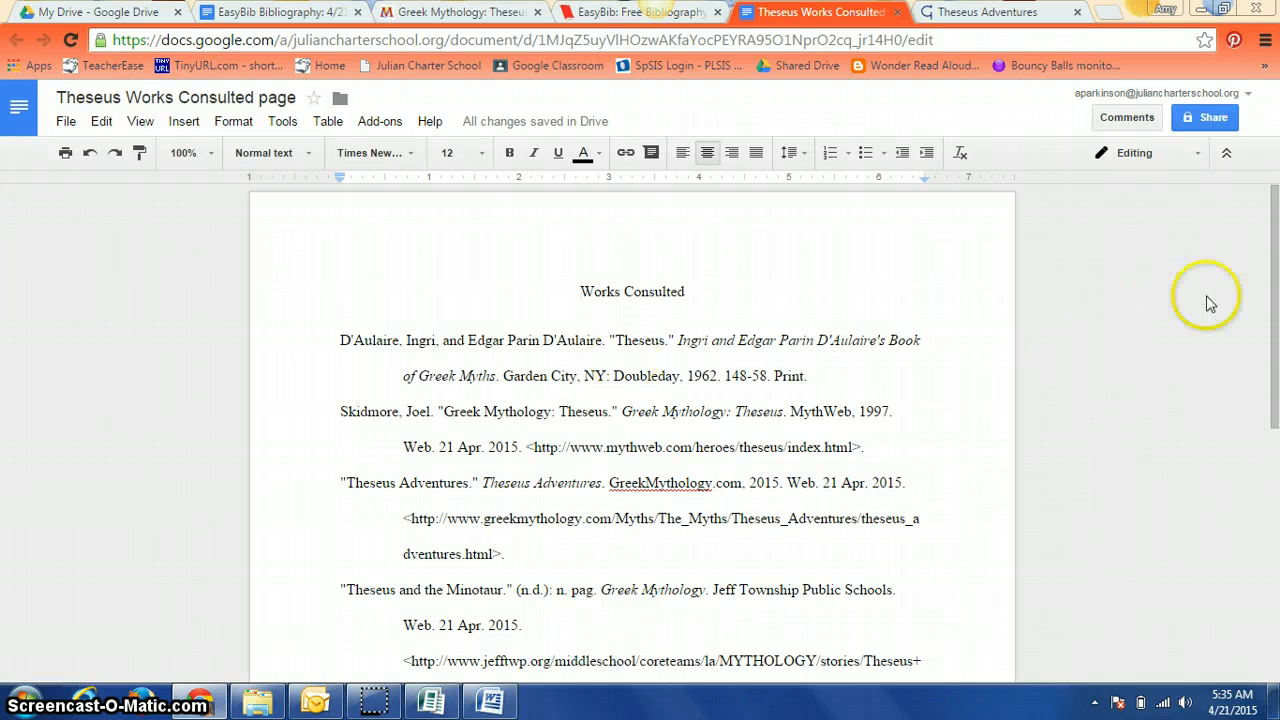
scroll(1274, 340, "down", 1)
scroll(1274, 362, "down", 5)
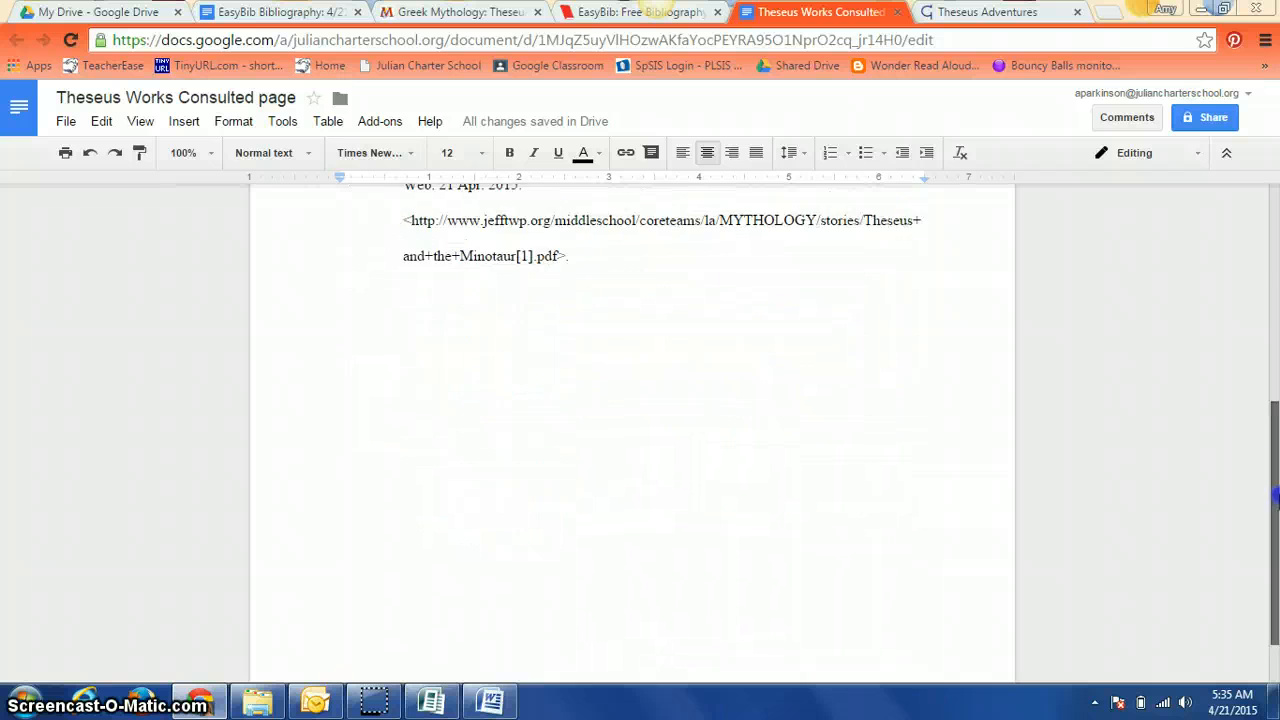
scroll(1262, 368, "up", 3)
left_click_drag(1262, 368, 1266, 286)
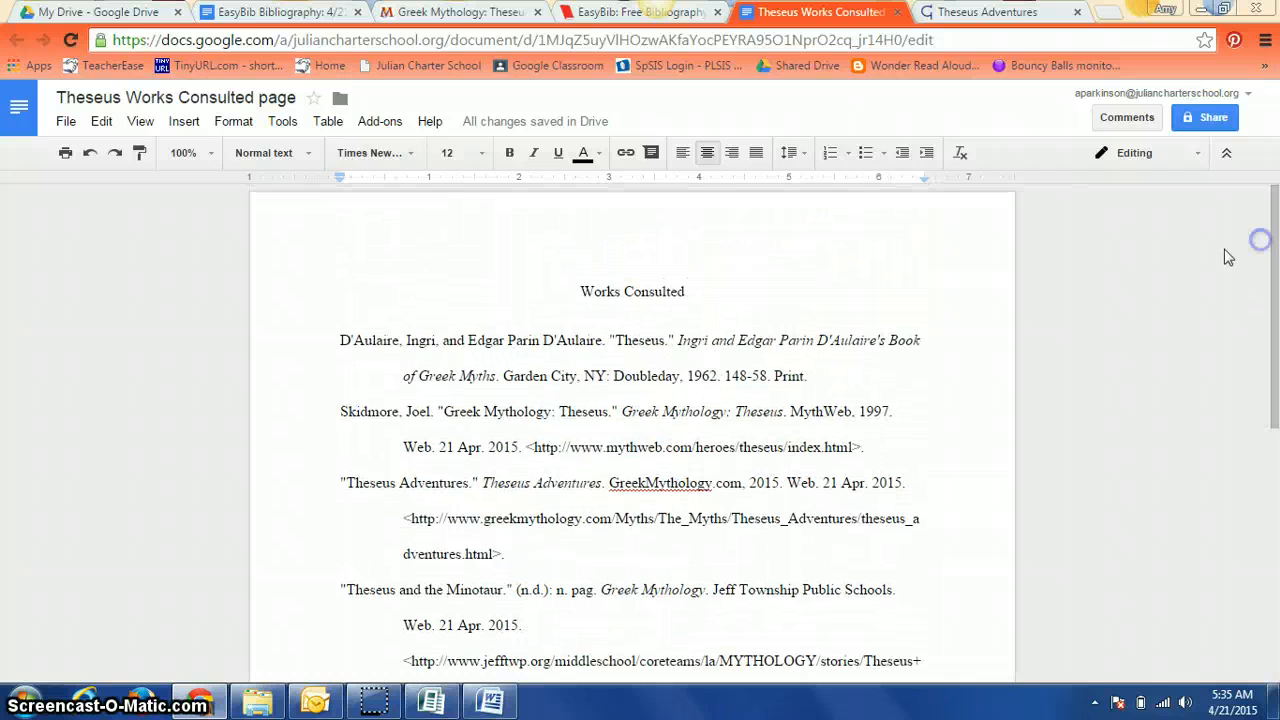
Step: Insert a right-aligned line reading "Your Full Name" above the Works Consulted heading
left_click(583, 293)
key("Return")
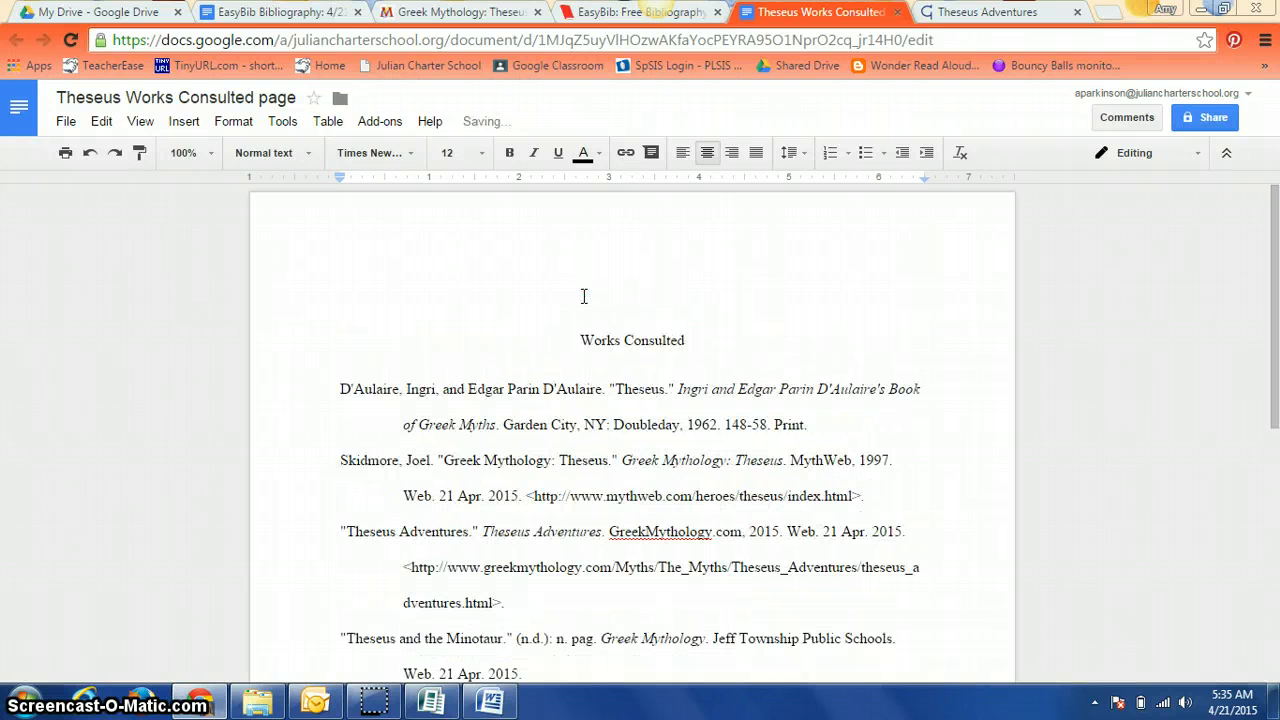
left_click(729, 155)
type("Your Full Name")
key("Return")
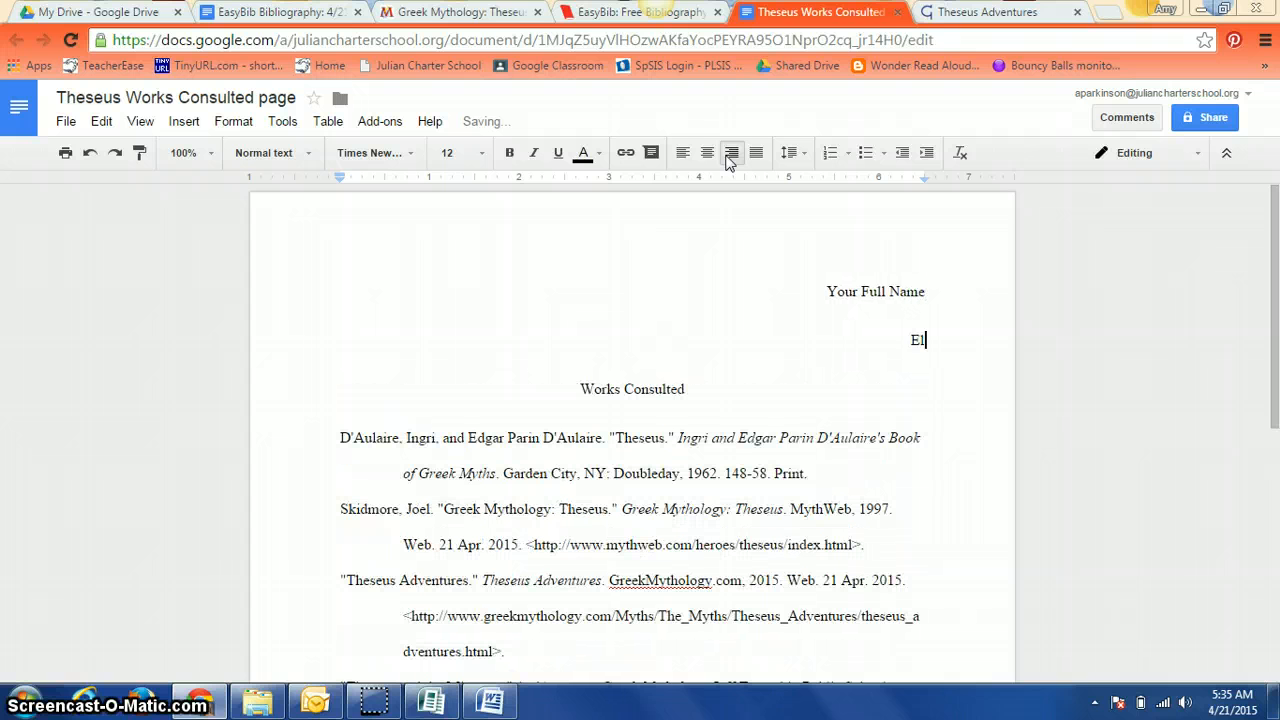
Step: Add right-aligned lines reading "ELA 6", "4/24/15" and "Mythology Trading Card" below the name line
type("ELa")
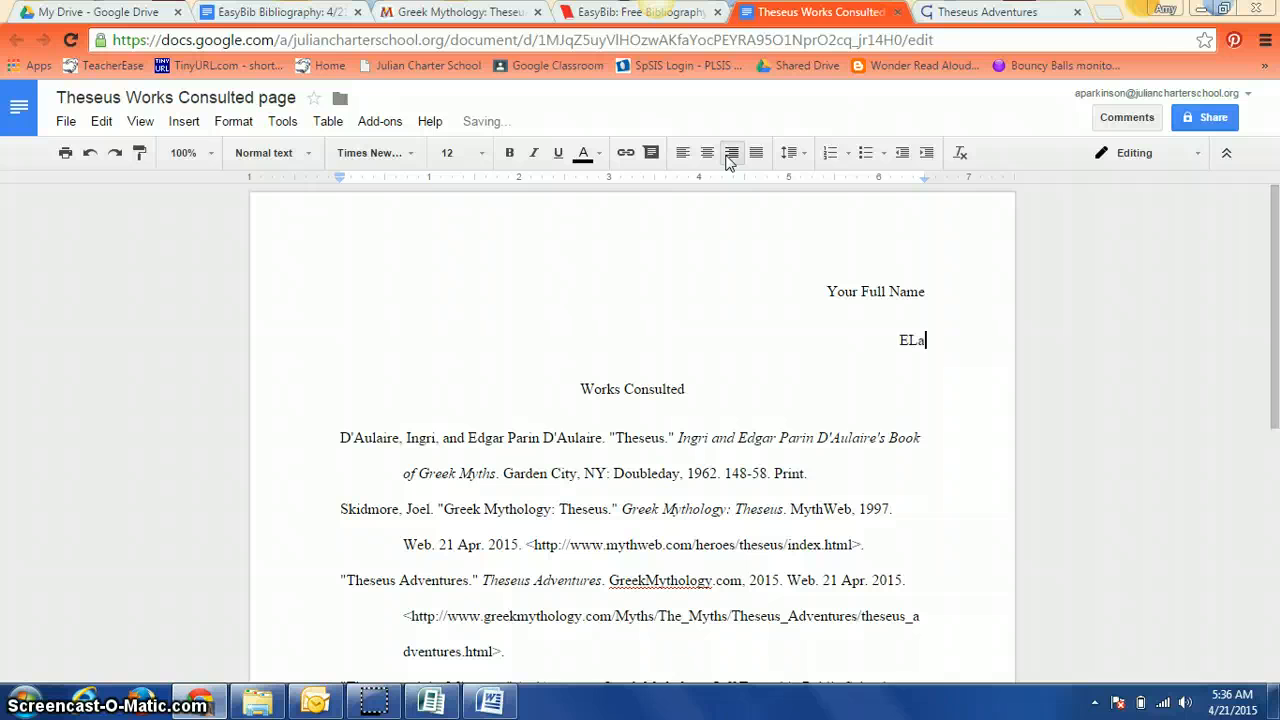
type(" 6")
key("Return")
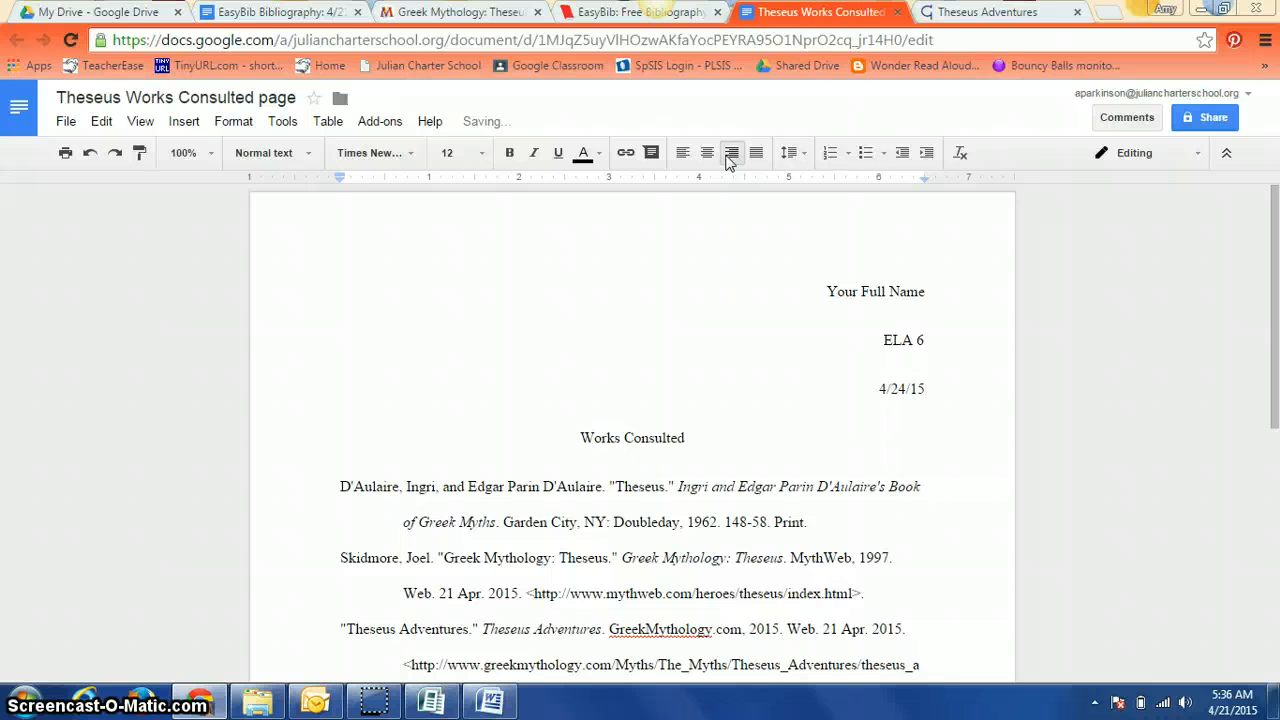
key("Return")
type("Mytholo")
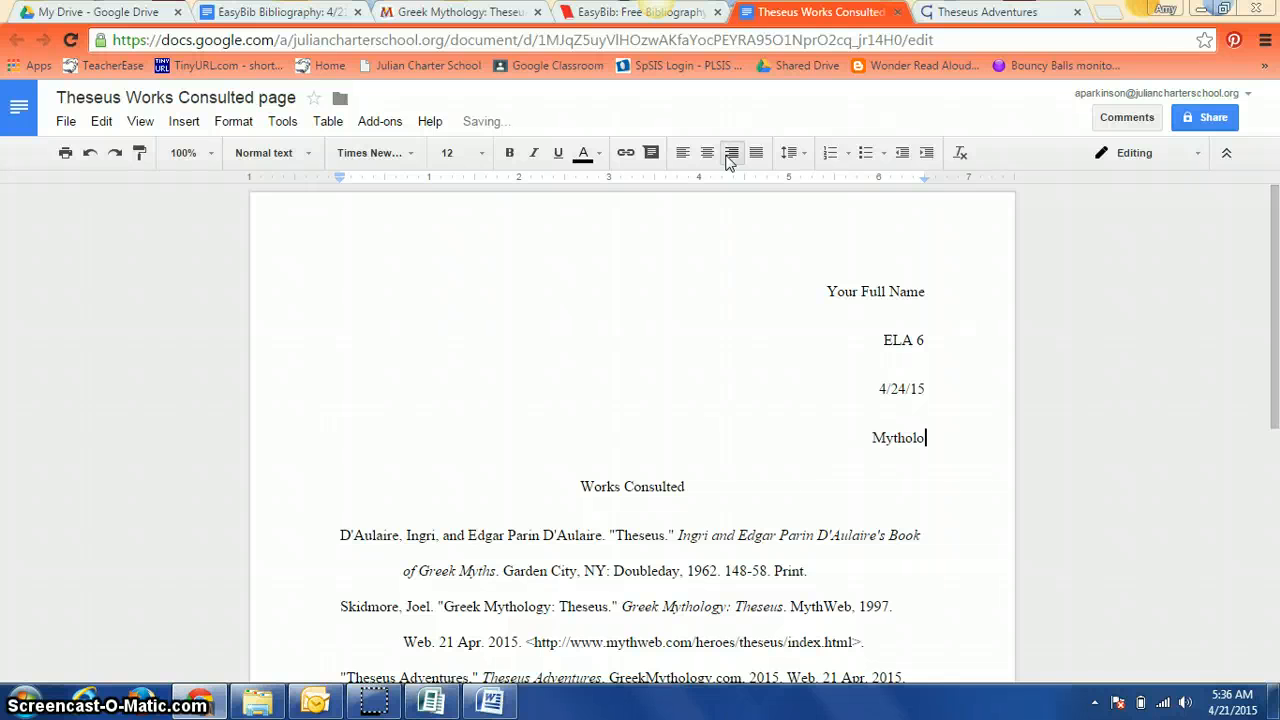
type("gy Trading Card")
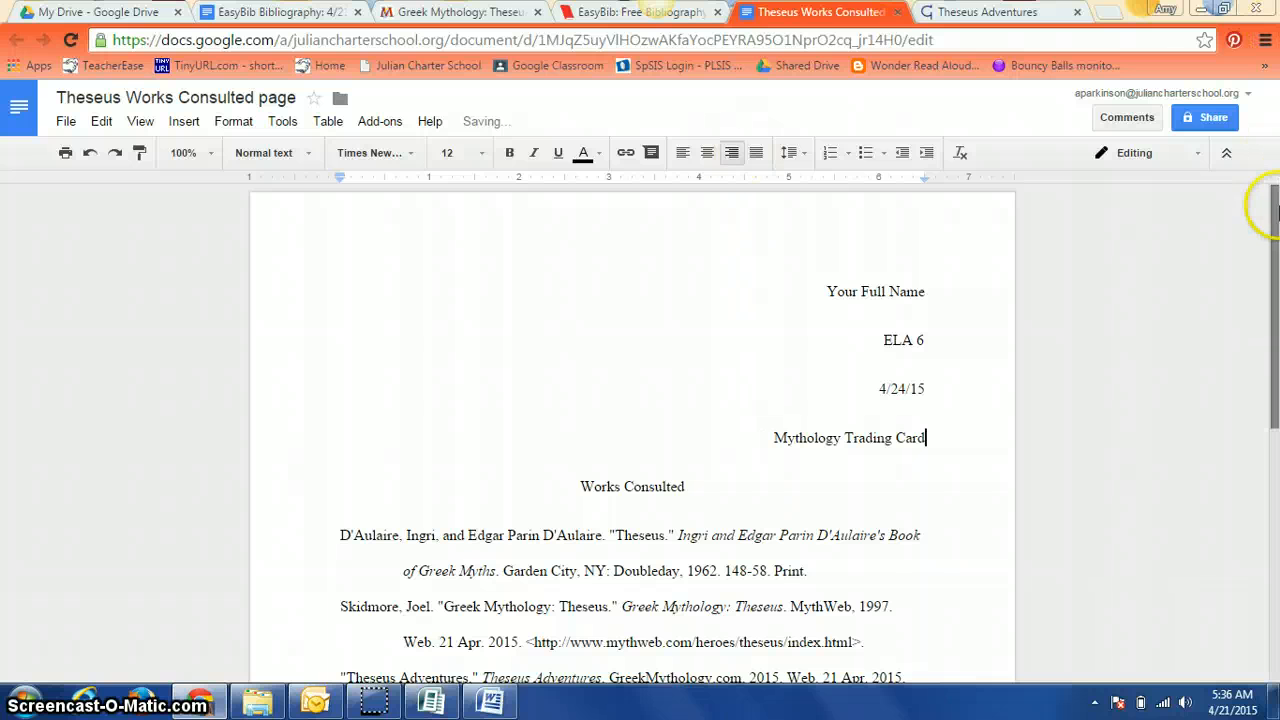
mouse_move(1275, 200)
left_mouse_down()
mouse_move(1276, 528)
mouse_move(1277, 180)
left_mouse_up()
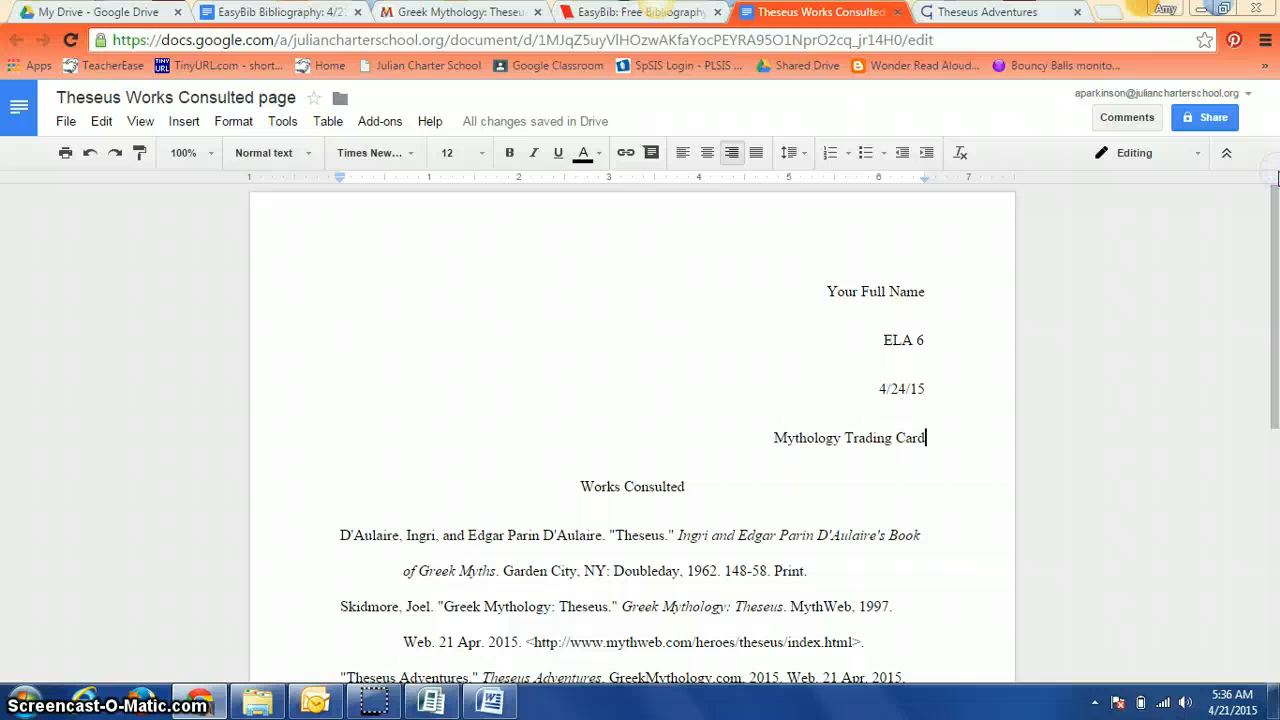